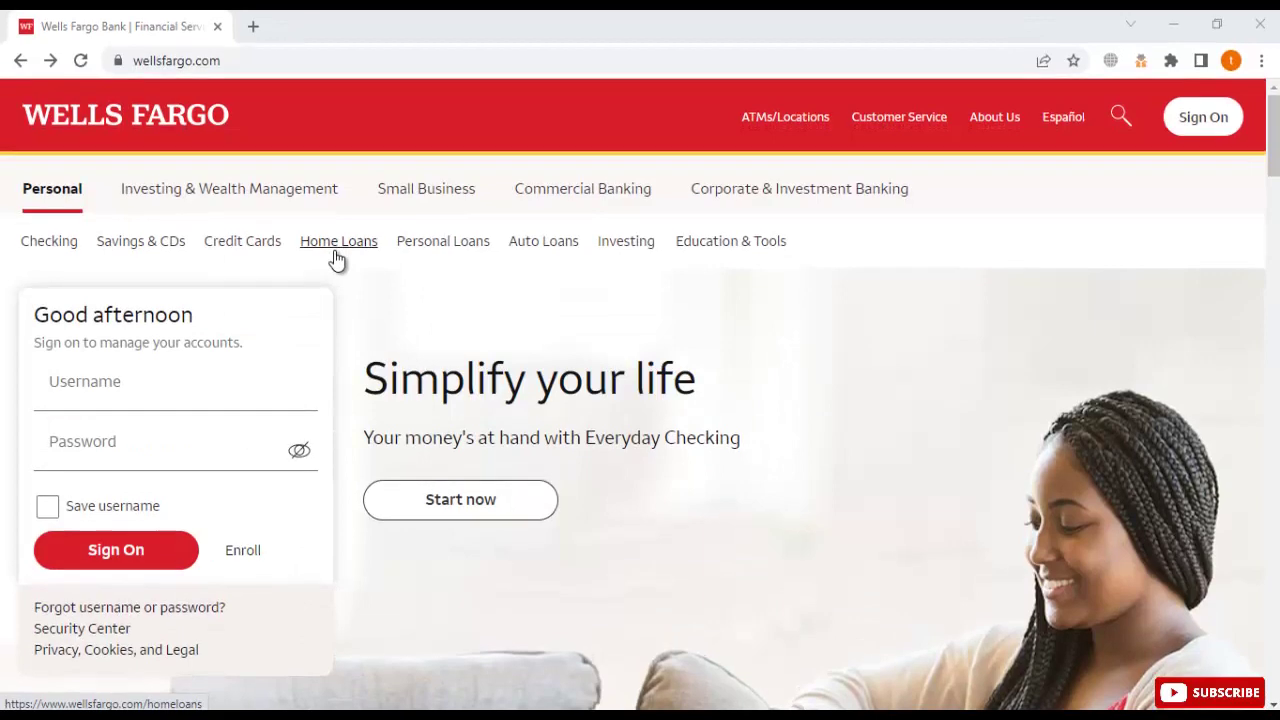
- Go to View home loans from the Home Loans navigation menu
{"action": "mouse_move", "coordinate": [337, 258]}
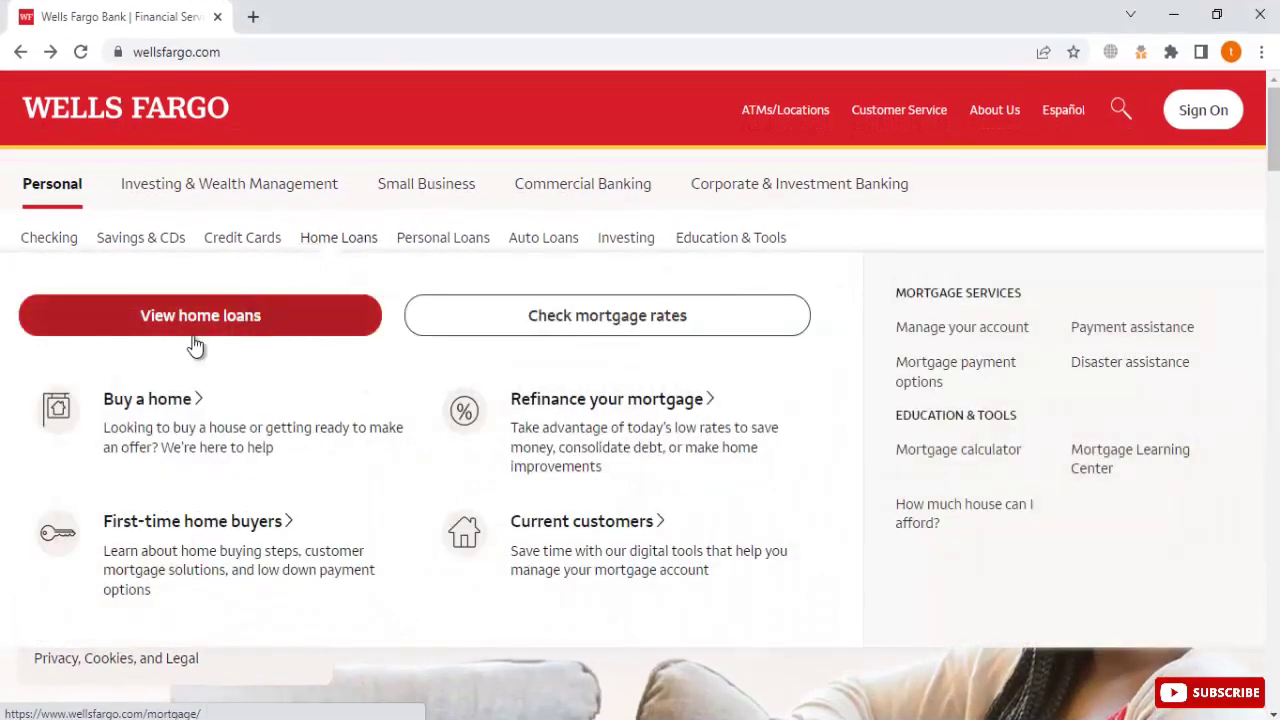
{"action": "left_click", "coordinate": [194, 336]}
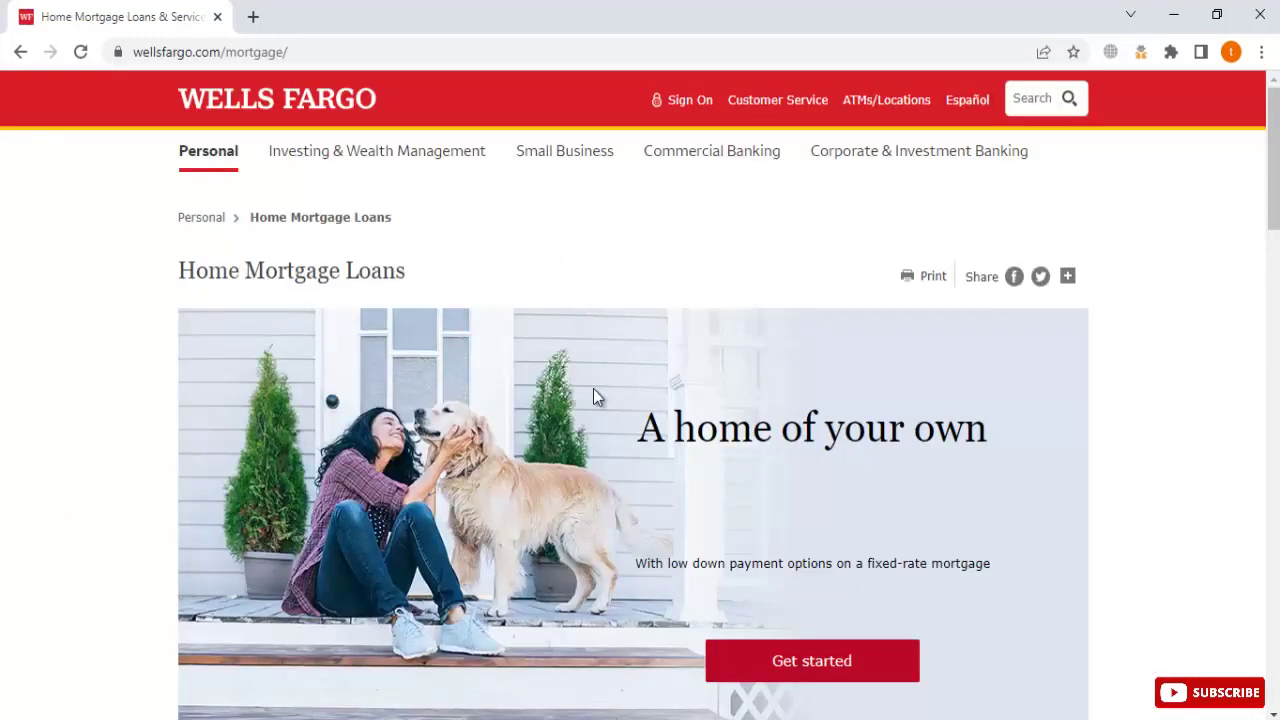
- Scroll the Home Mortgage Loans page past the rate finder to the Apply Now button
{"action": "scroll", "coordinate": [593, 395], "scroll_direction": "down", "scroll_amount": 1}
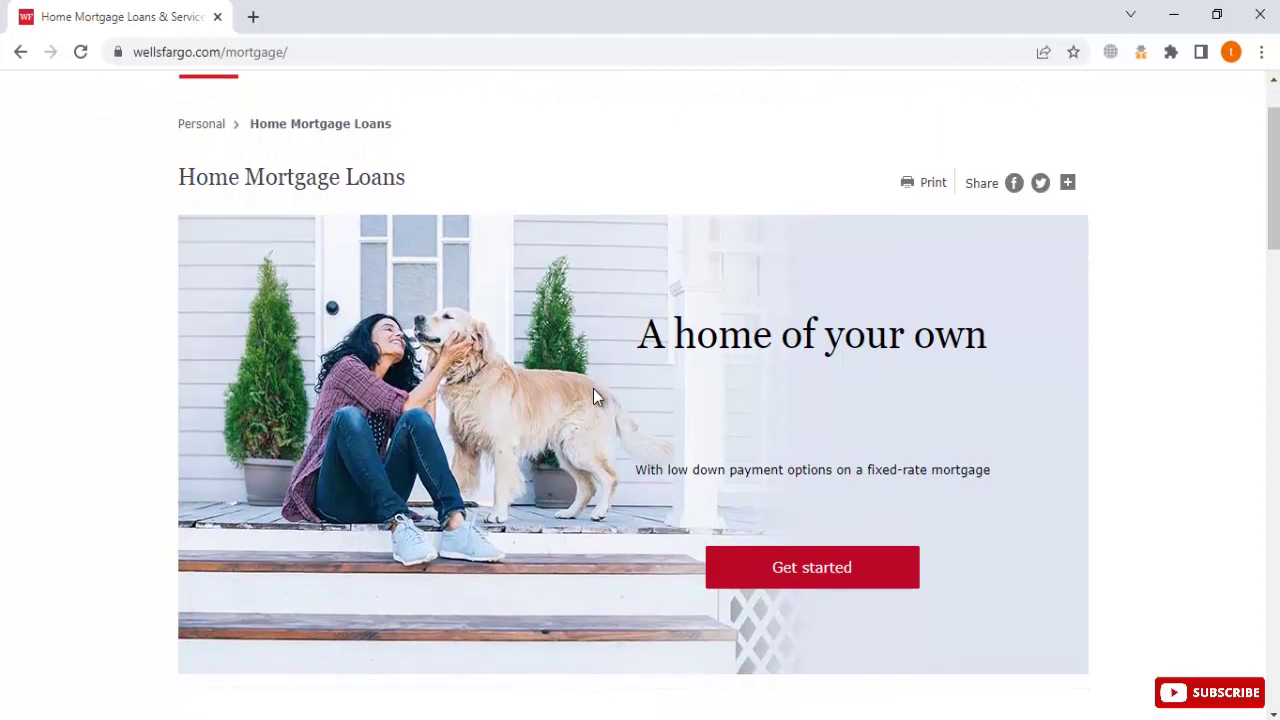
{"action": "scroll", "coordinate": [600, 386], "scroll_direction": "down", "scroll_amount": 1}
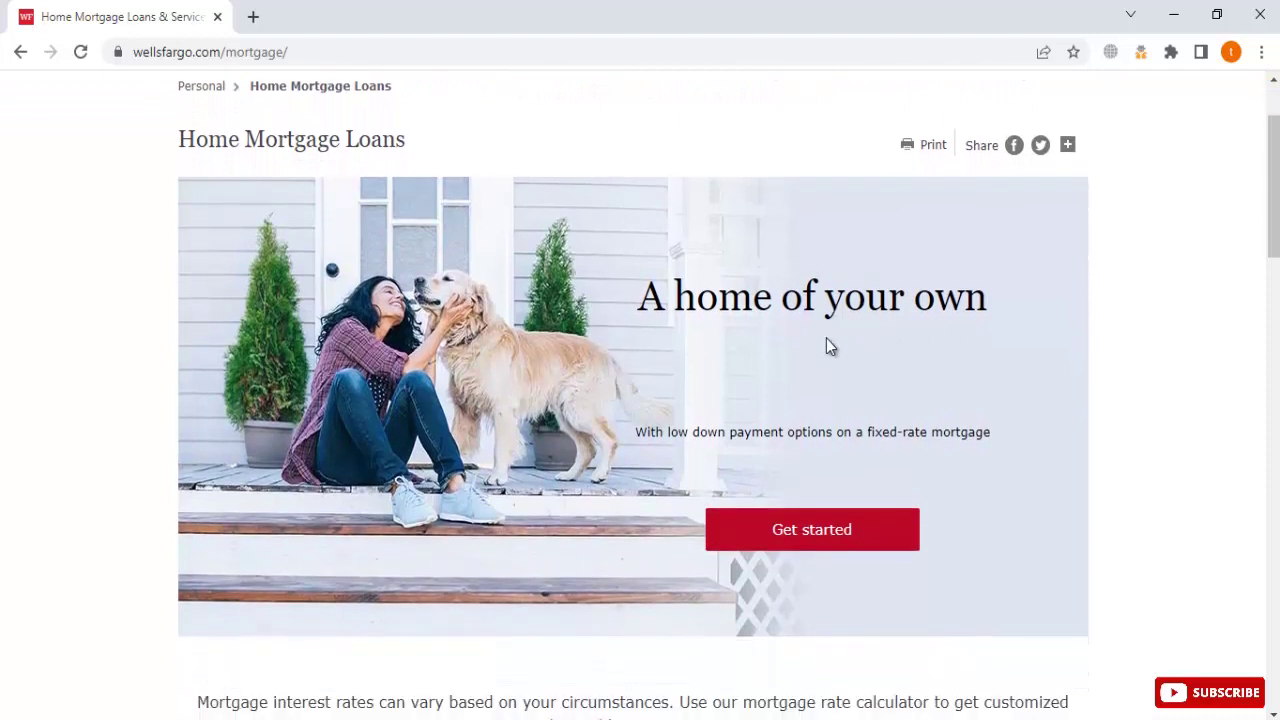
{"action": "scroll", "coordinate": [609, 490], "scroll_direction": "down", "scroll_amount": 2}
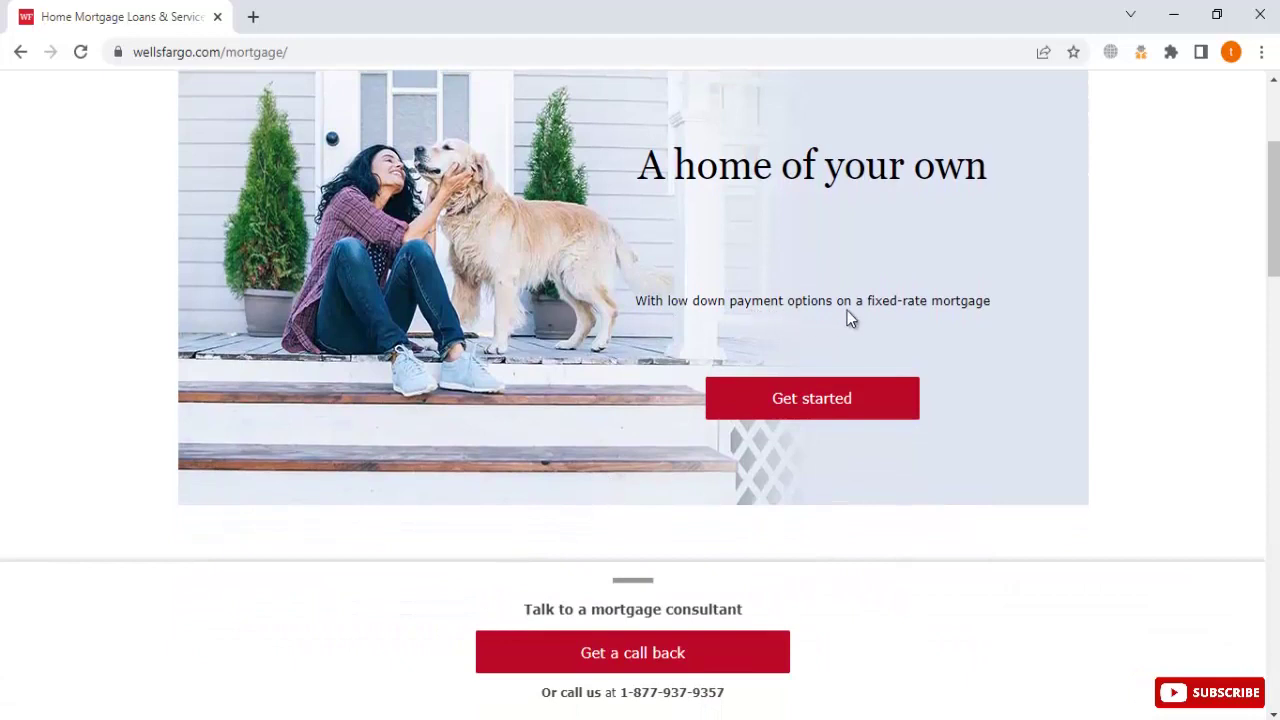
{"action": "scroll", "coordinate": [588, 405], "scroll_direction": "down", "scroll_amount": 1}
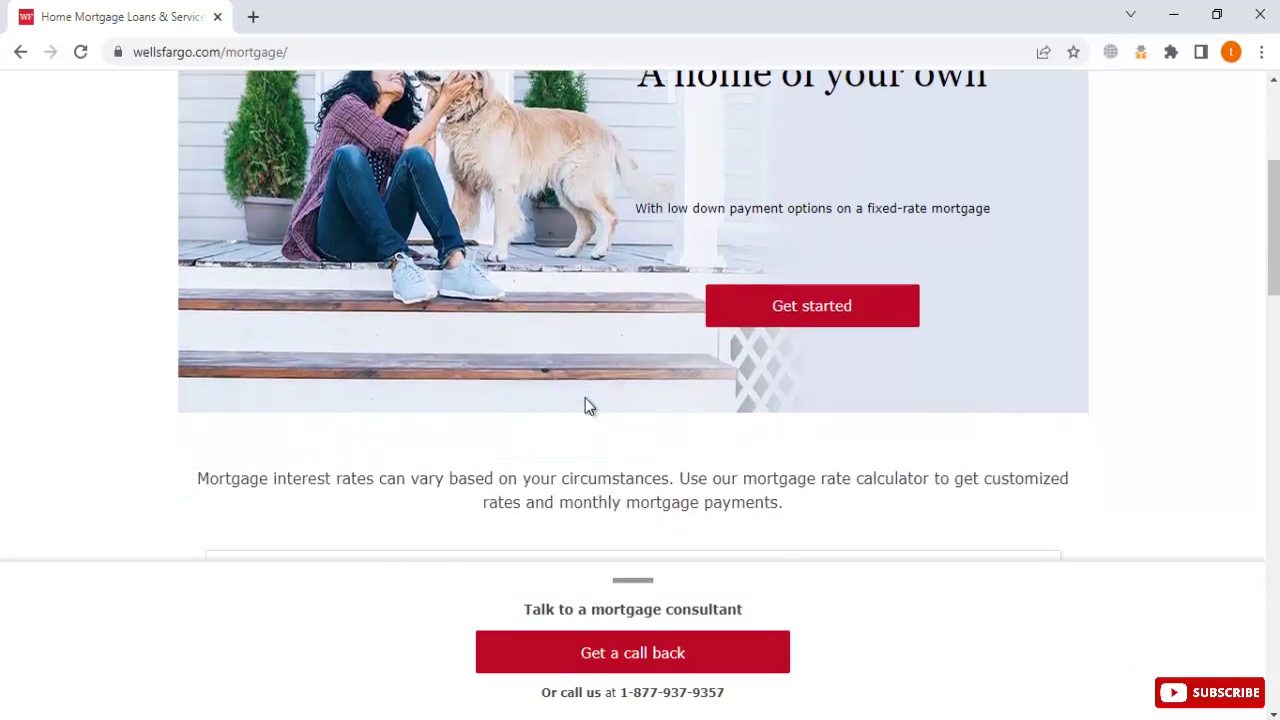
{"action": "scroll", "coordinate": [585, 405], "scroll_direction": "down", "scroll_amount": 1}
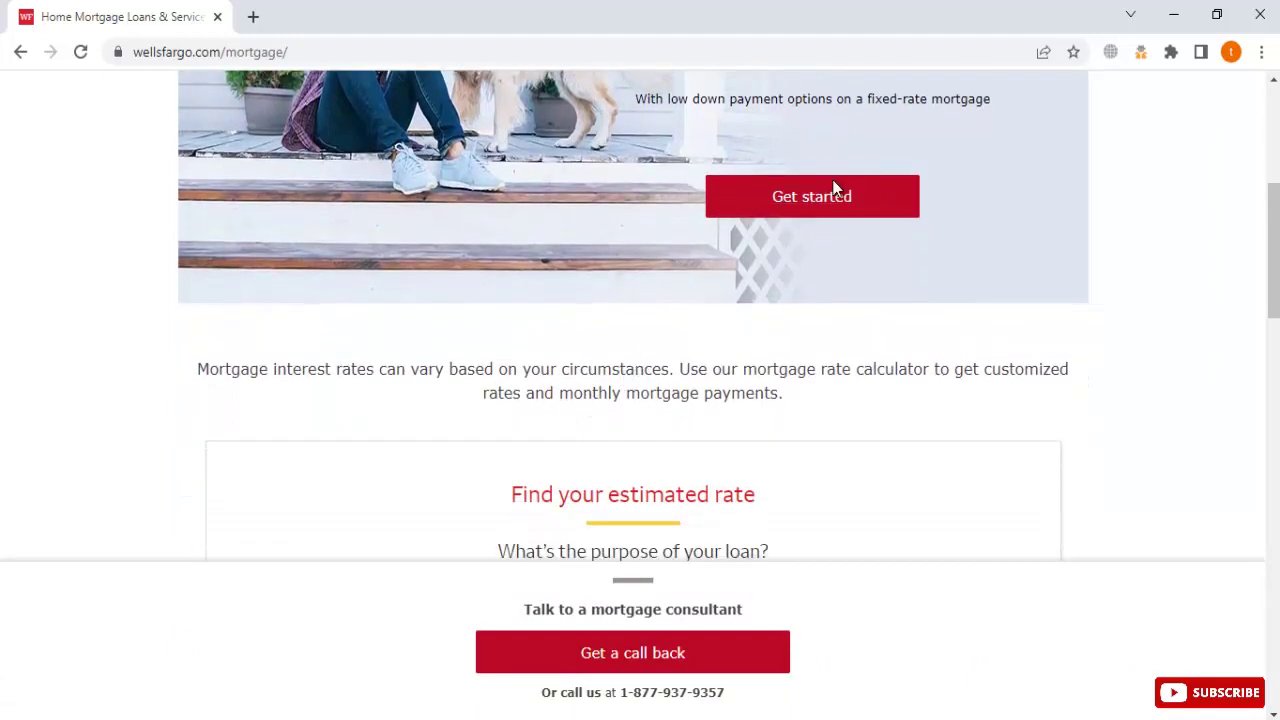
{"action": "scroll", "coordinate": [606, 372], "scroll_direction": "down", "scroll_amount": 3}
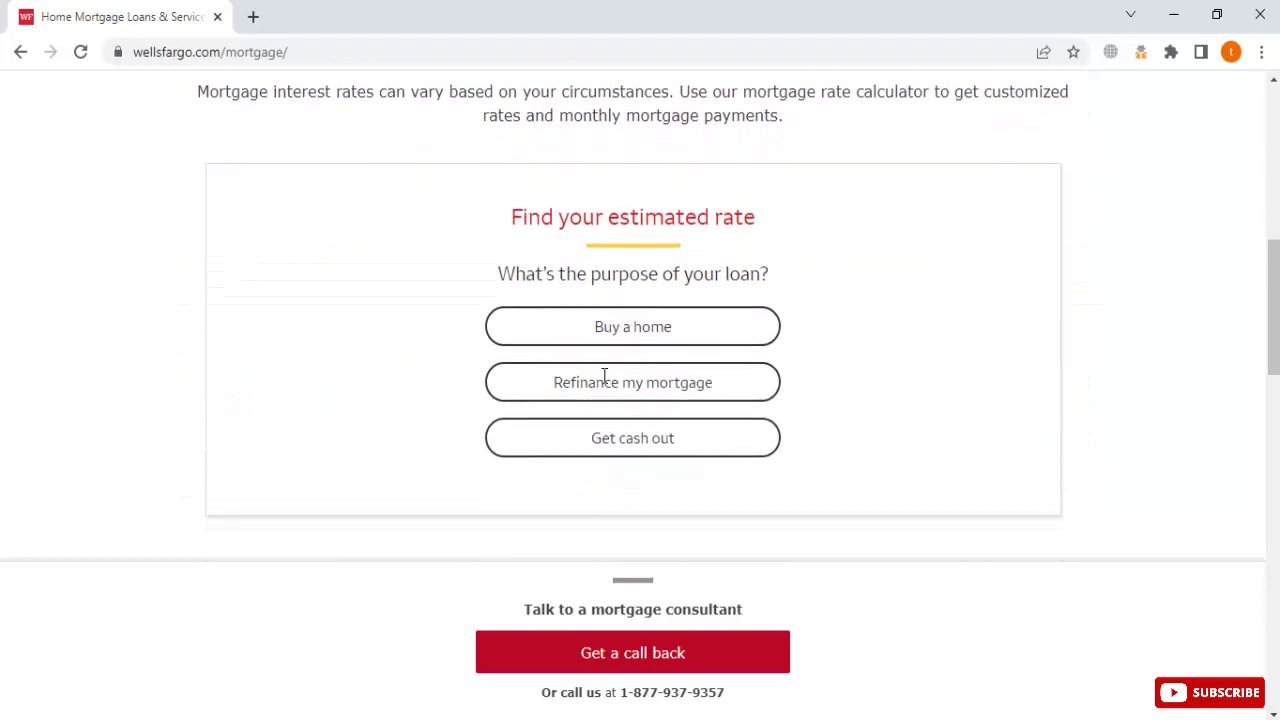
{"action": "scroll", "coordinate": [603, 371], "scroll_direction": "up", "scroll_amount": 1}
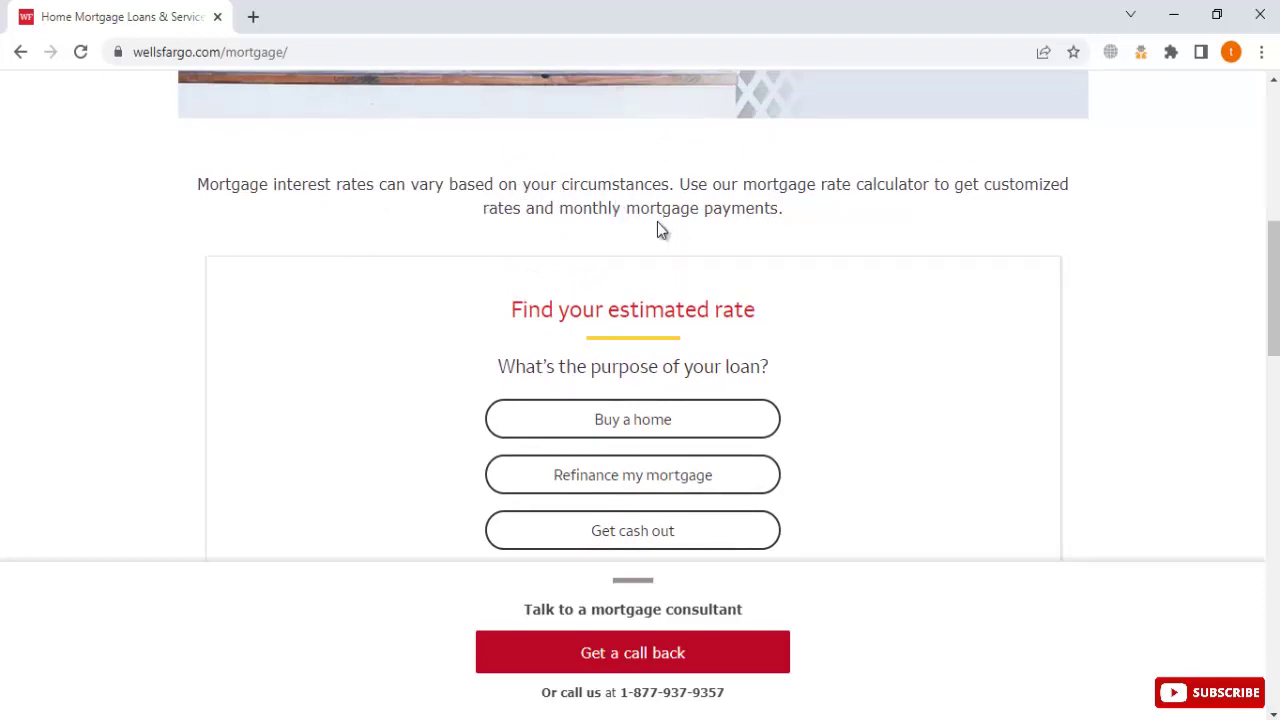
{"action": "scroll", "coordinate": [663, 394], "scroll_direction": "down", "scroll_amount": 1}
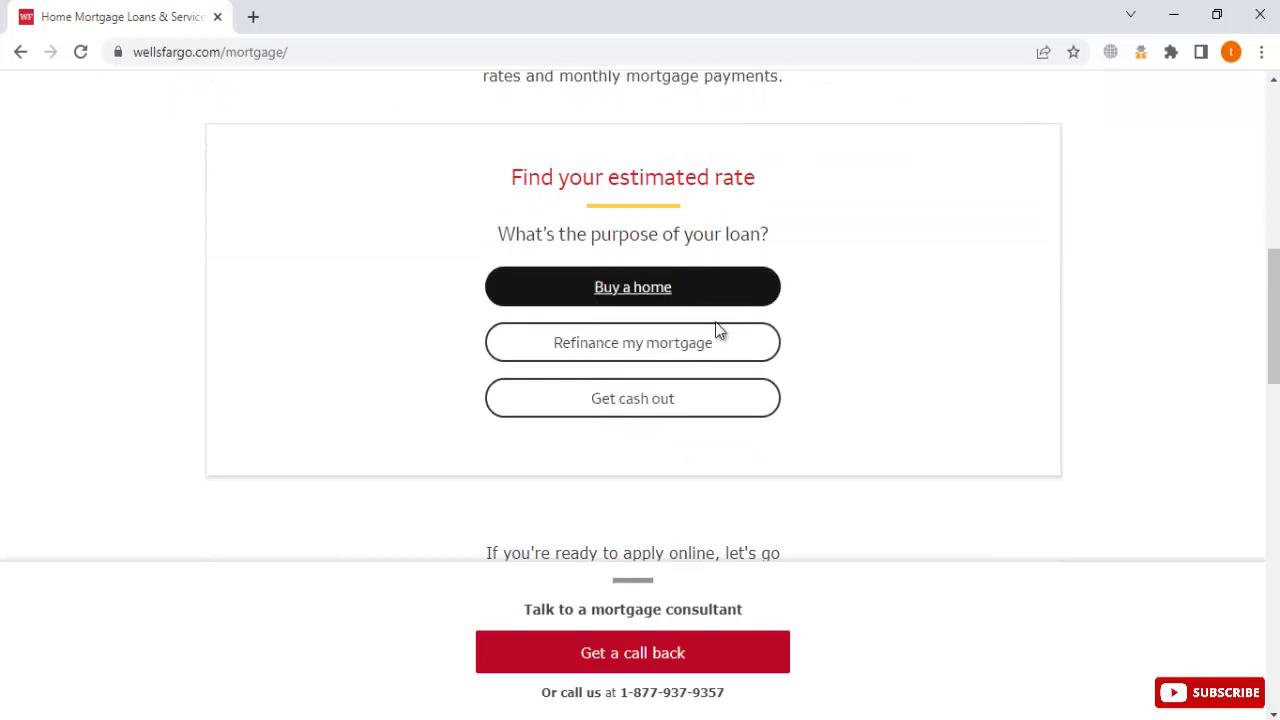
{"action": "scroll", "coordinate": [643, 451], "scroll_direction": "down", "scroll_amount": 2}
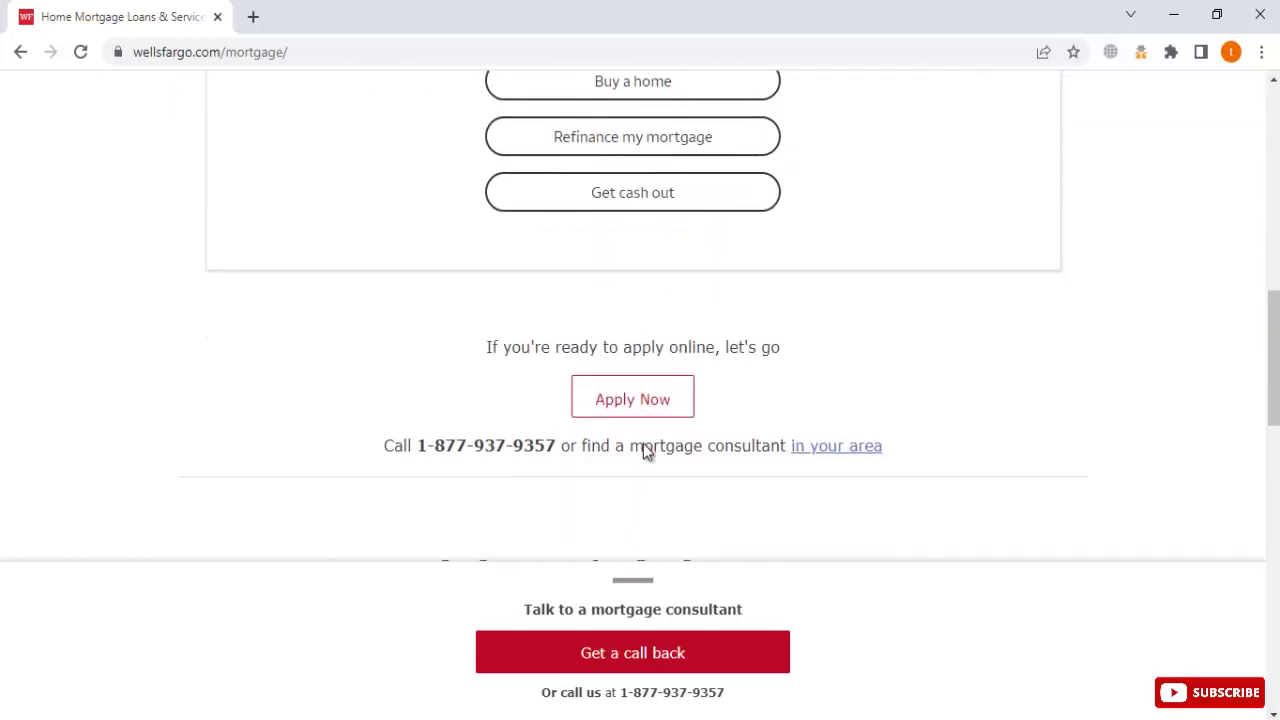
{"action": "scroll", "coordinate": [614, 326], "scroll_direction": "down", "scroll_amount": 2}
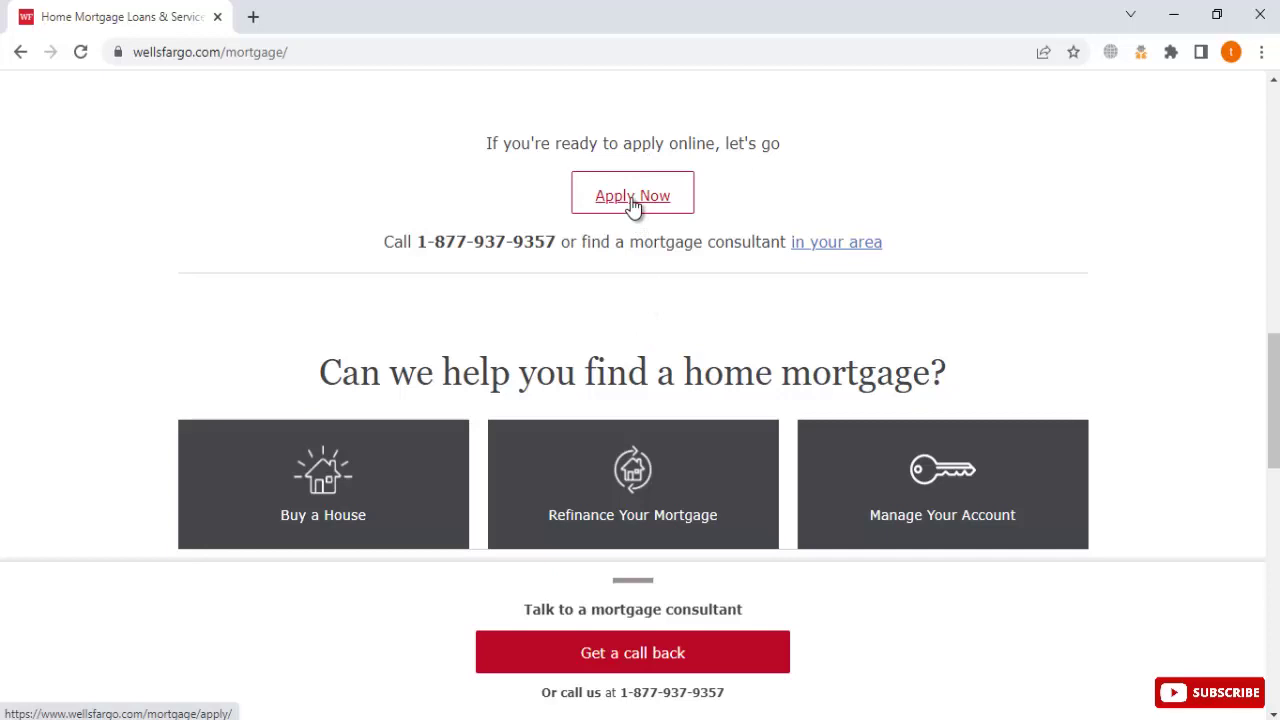
- Start the application with Apply Now, choosing "I'll be entering as a guest"
{"action": "left_click", "coordinate": [632, 197]}
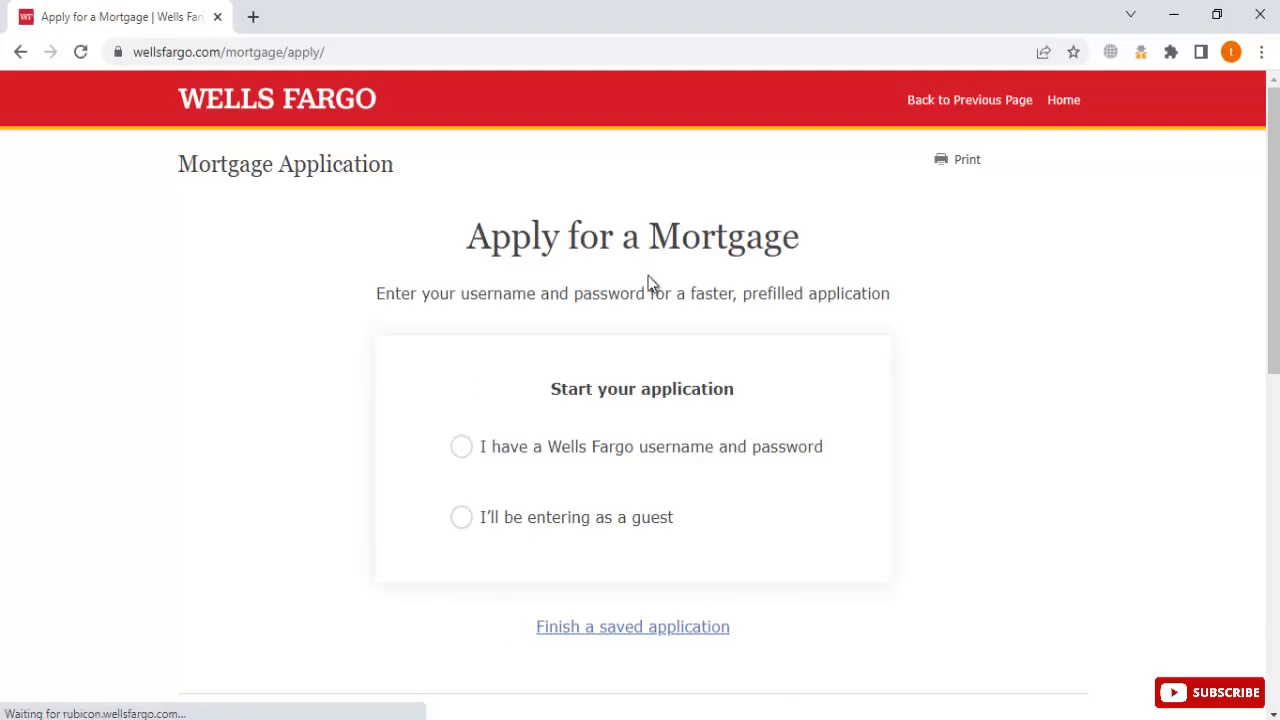
{"action": "scroll", "coordinate": [650, 282], "scroll_direction": "down", "scroll_amount": 1}
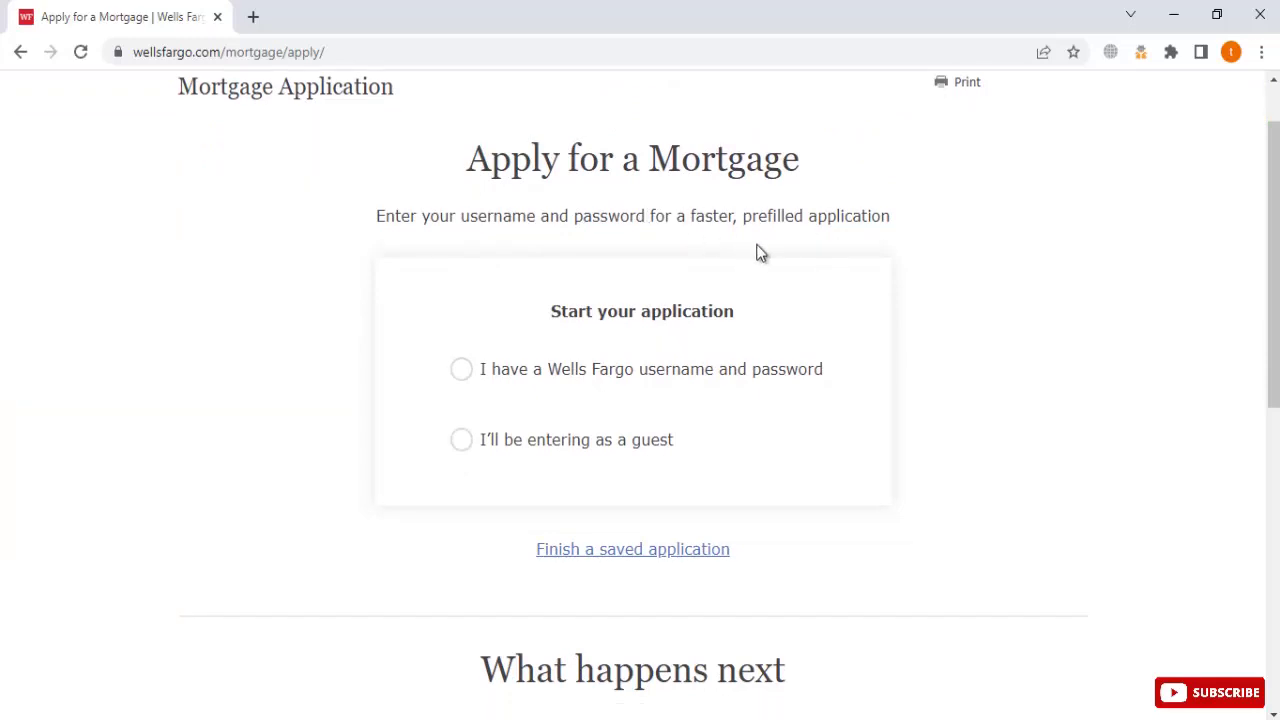
{"action": "scroll", "coordinate": [645, 431], "scroll_direction": "down", "scroll_amount": 2}
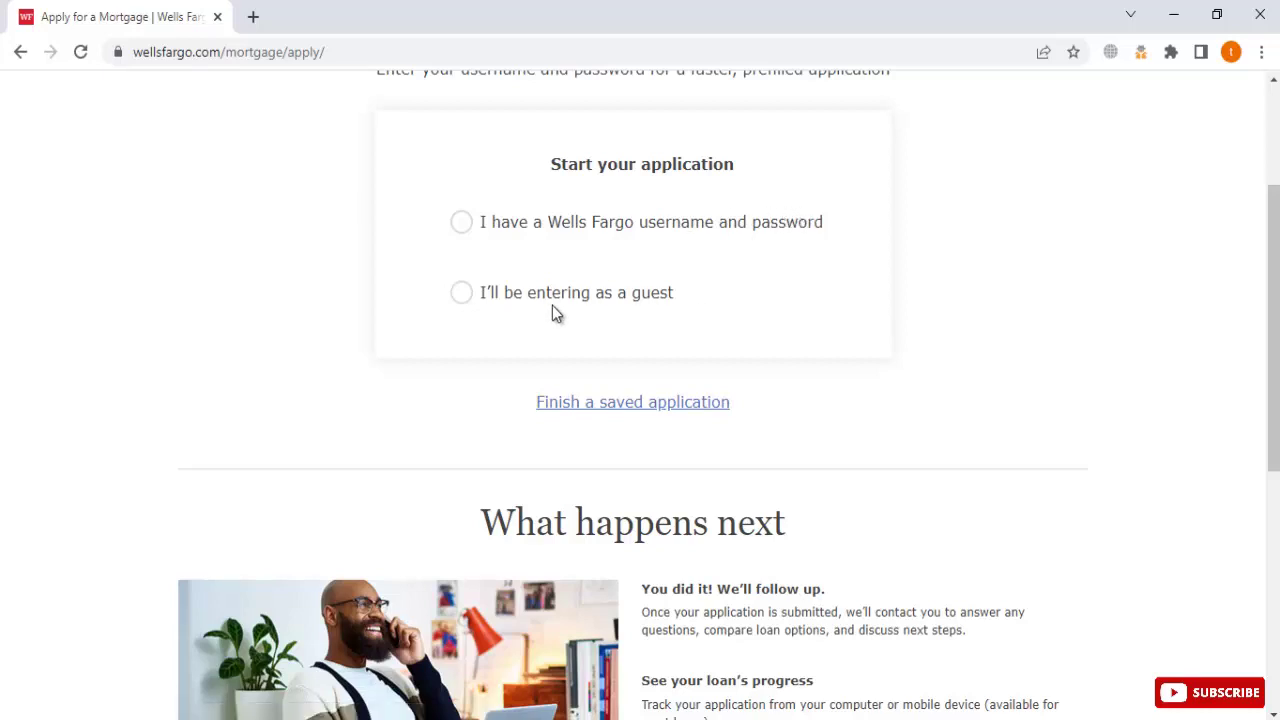
{"action": "left_click", "coordinate": [462, 293]}
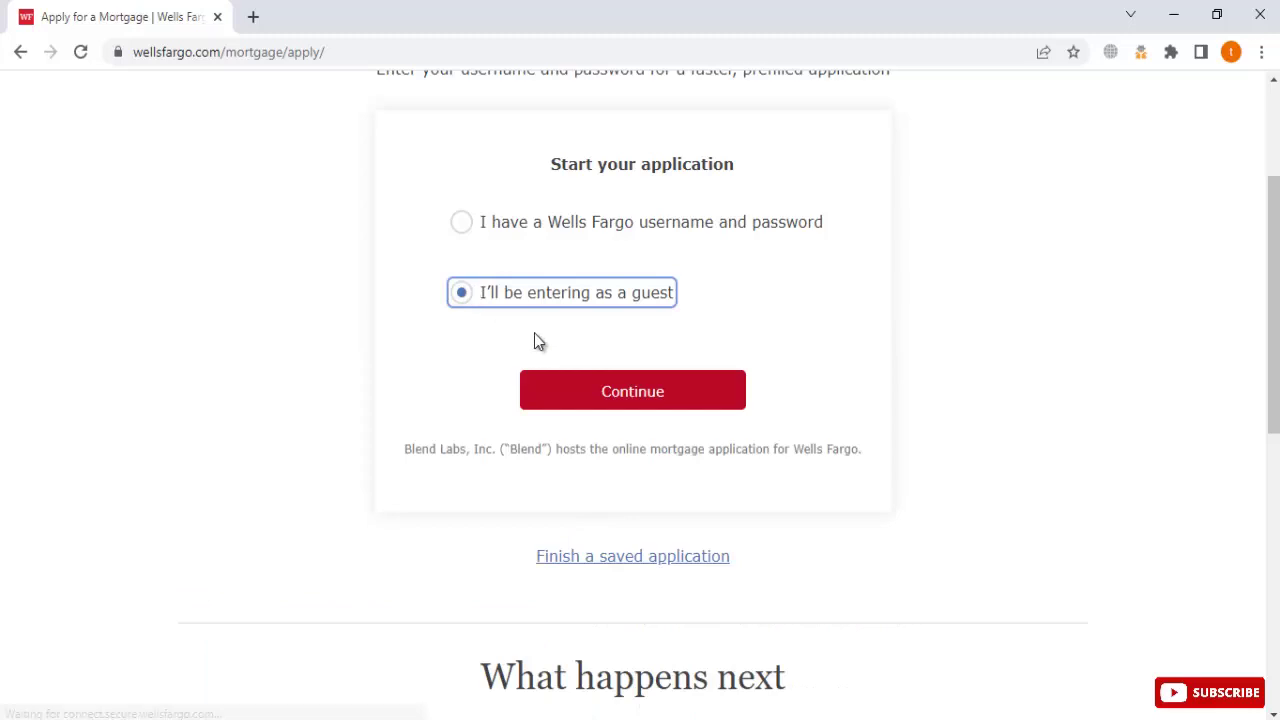
{"action": "left_click", "coordinate": [633, 394]}
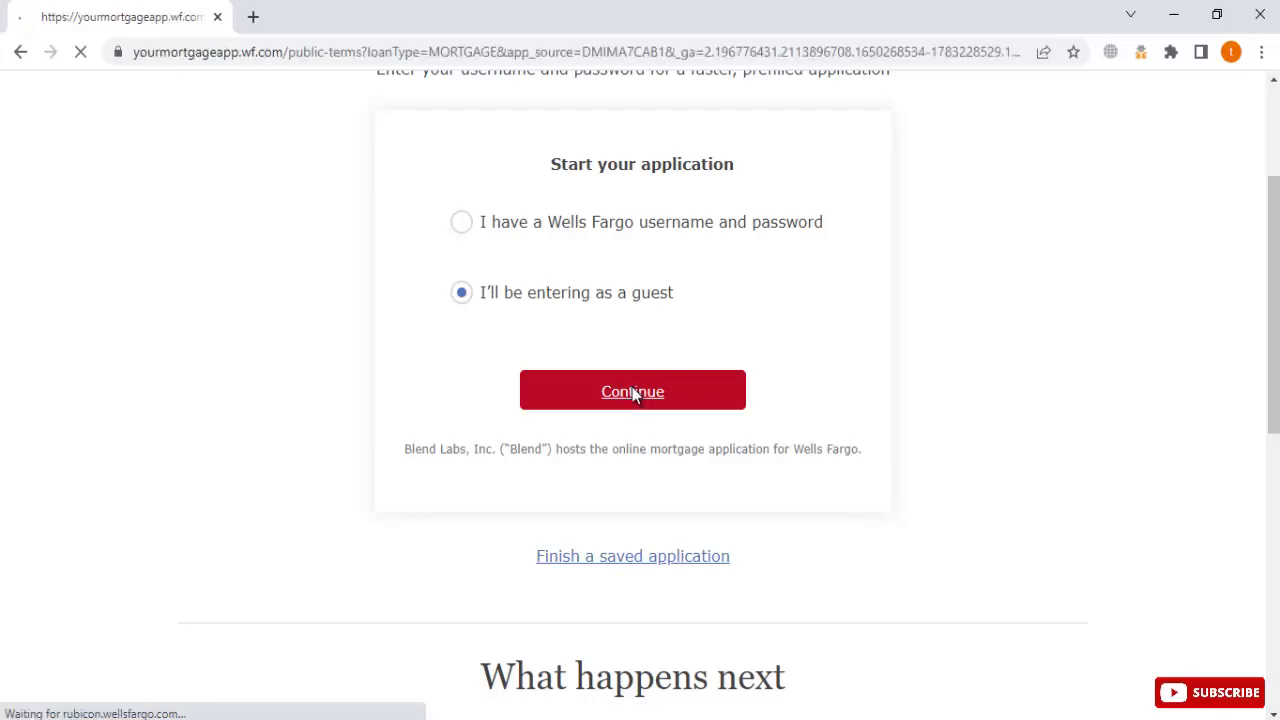
- Confirm entry and move past the "We'll help you every step of the way" overview
{"action": "left_click", "coordinate": [632, 392]}
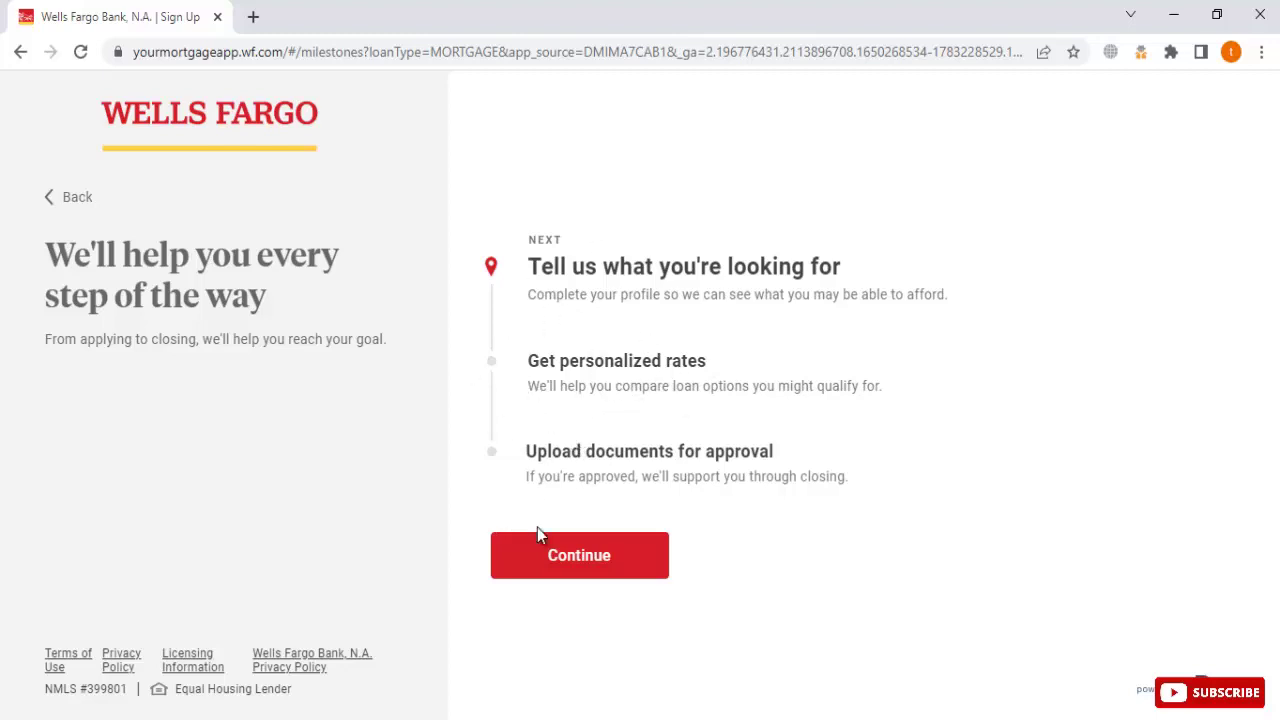
{"action": "left_click", "coordinate": [596, 556]}
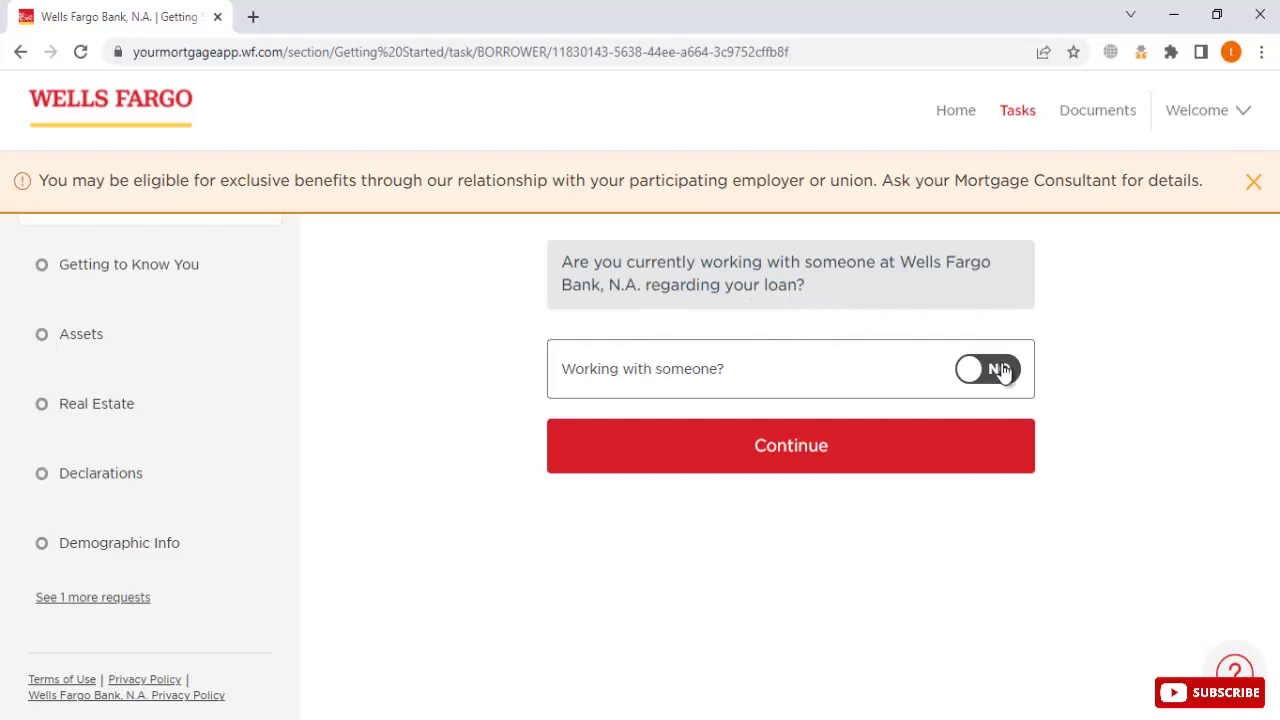
- Answer No to a Wells Fargo contact and choose Purchasing a new property
{"action": "left_click", "coordinate": [798, 436]}
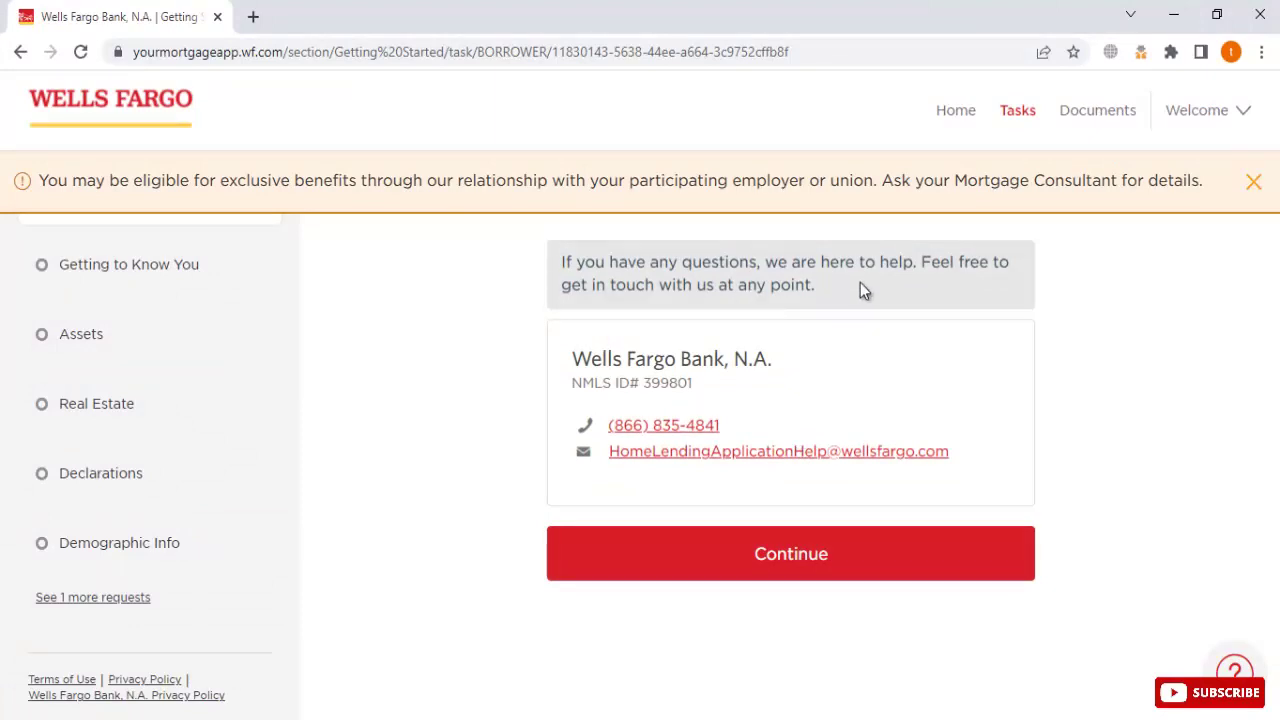
{"action": "left_click", "coordinate": [781, 550]}
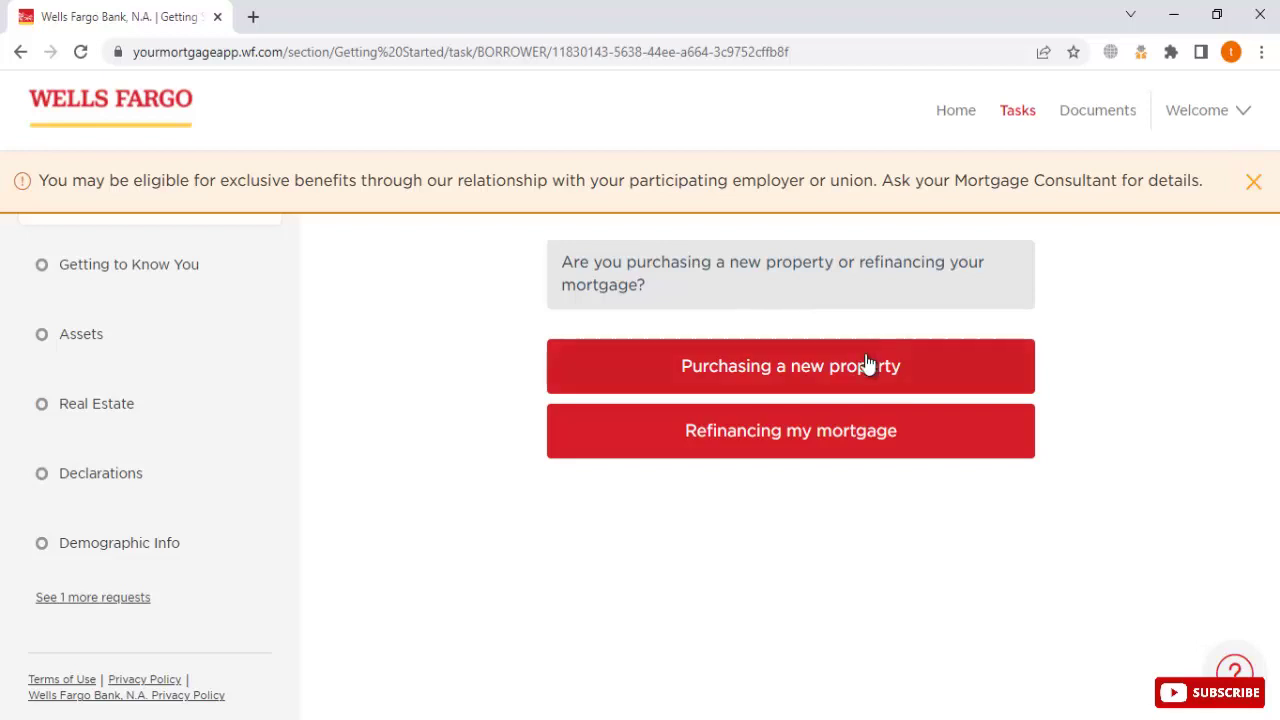
{"action": "left_click", "coordinate": [791, 365]}
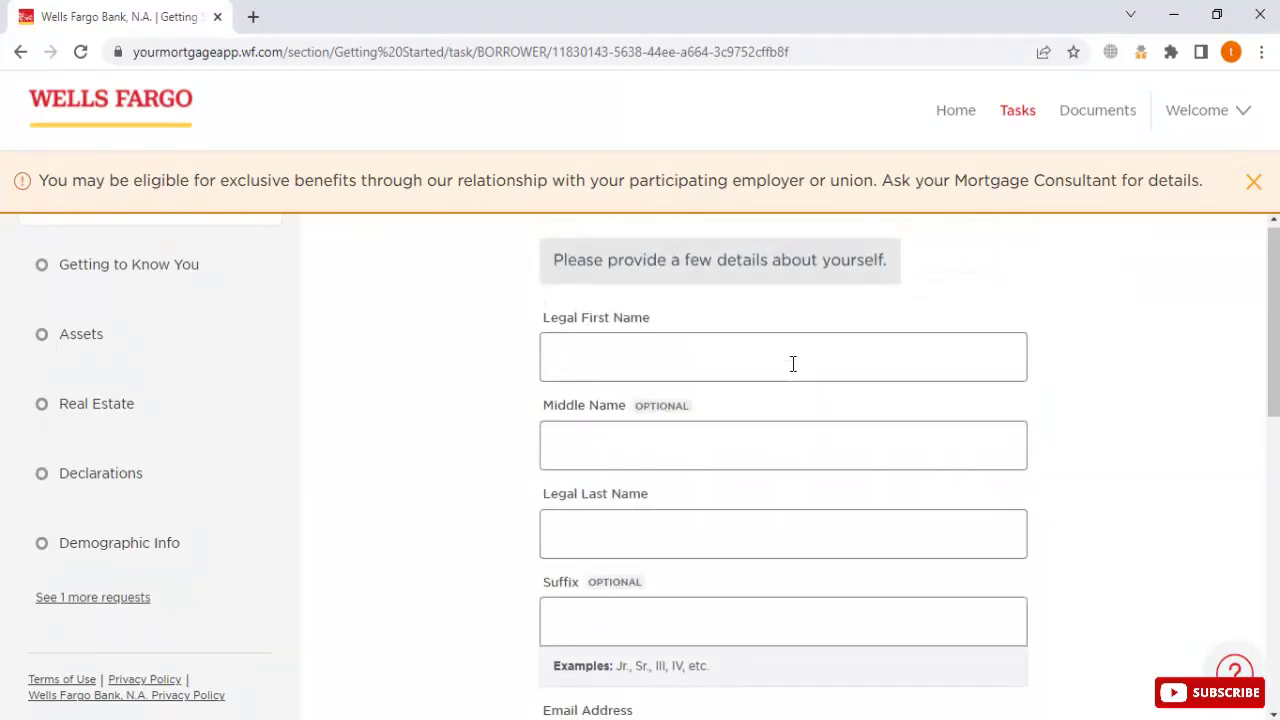
{"action": "scroll", "coordinate": [792, 363], "scroll_direction": "down", "scroll_amount": 7}
{"action": "scroll", "coordinate": [791, 363], "scroll_direction": "up", "scroll_amount": 7}
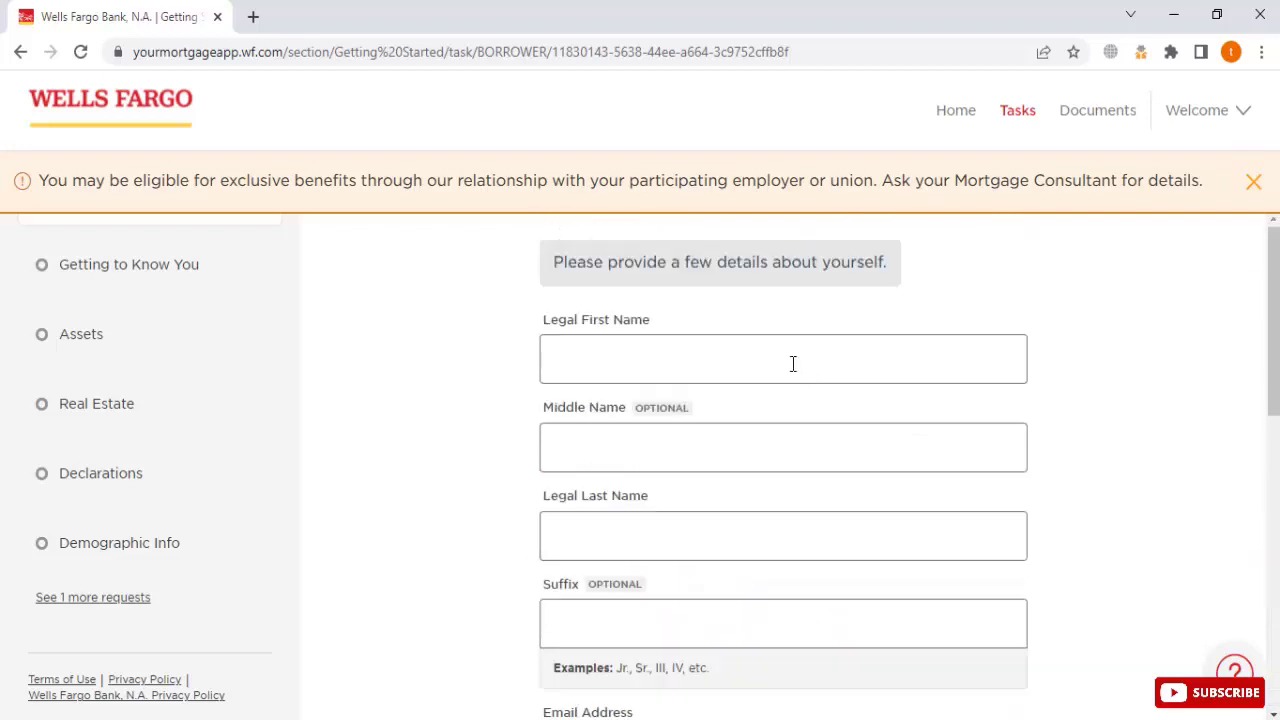
- Select the applicant's first name in the Notepad notes
{"action": "key", "text": "alt+Tab"}
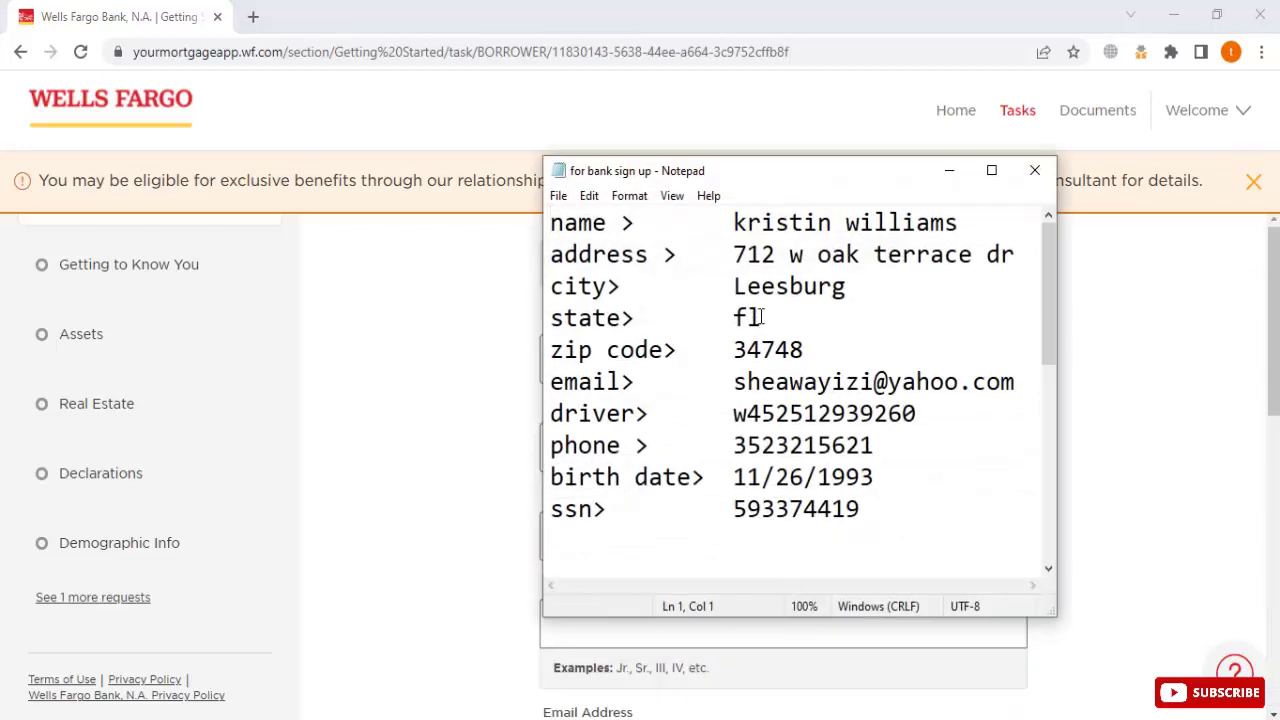
{"action": "left_click_drag", "start_coordinate": [736, 223], "coordinate": [832, 226]}
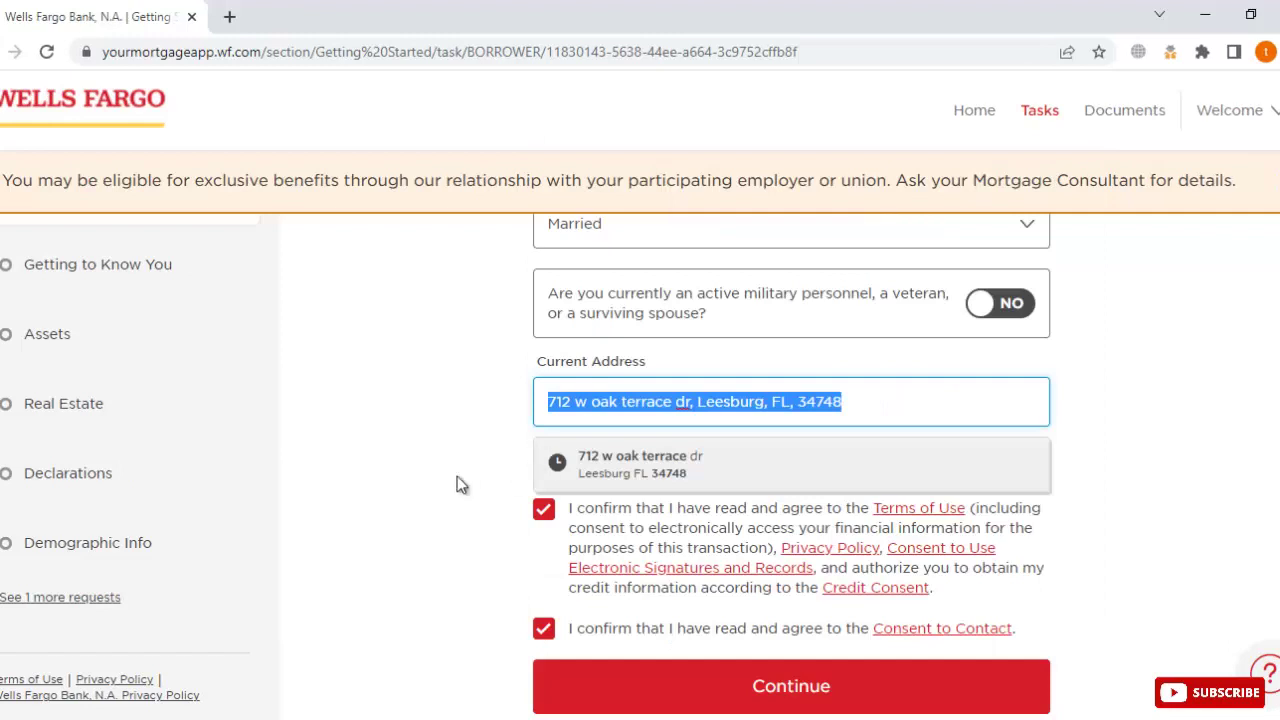
{"action": "left_click", "coordinate": [440, 484]}
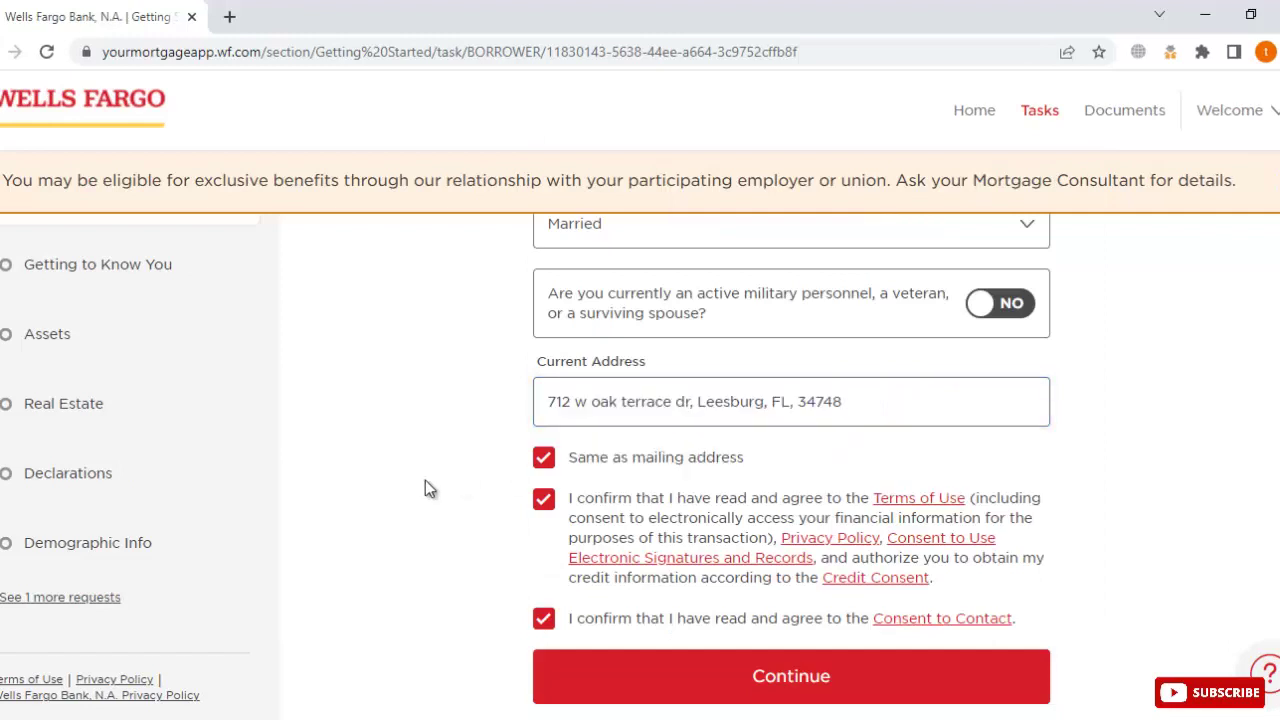
- Check the filled-in personal details form with all consents, then submit it
{"action": "scroll", "coordinate": [425, 488], "scroll_direction": "up", "scroll_amount": 10}
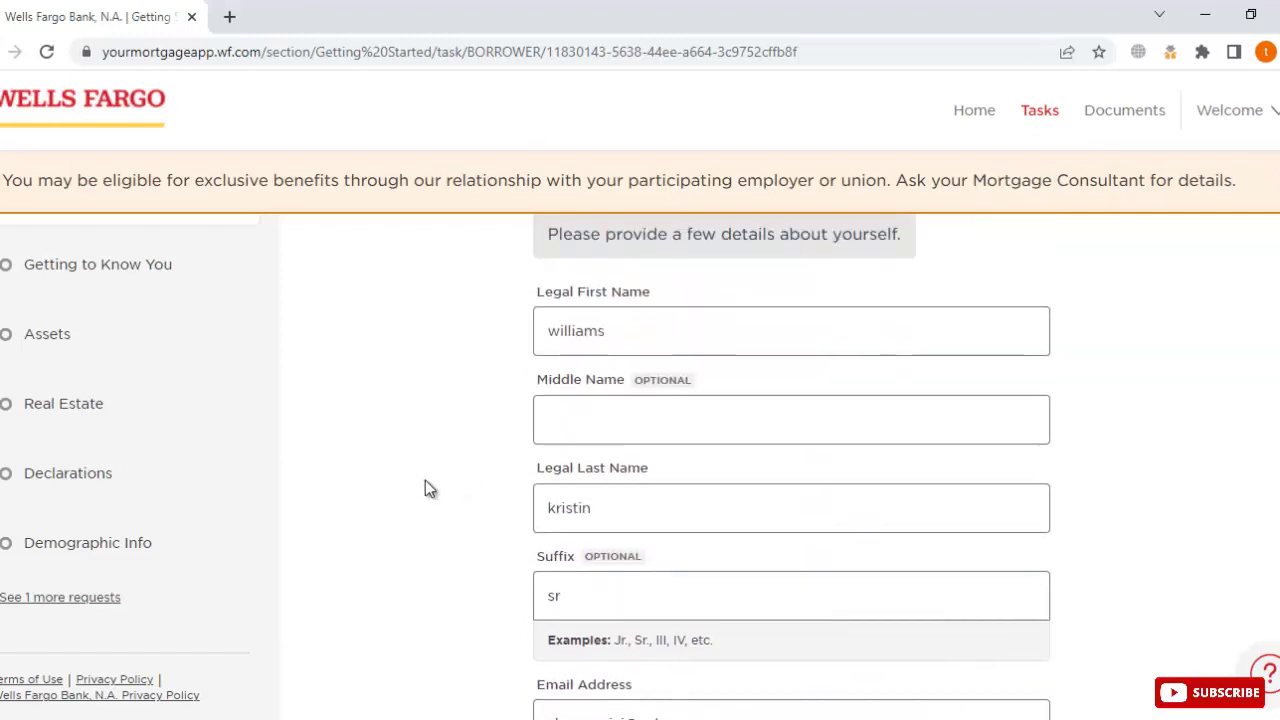
{"action": "scroll", "coordinate": [425, 488], "scroll_direction": "down", "scroll_amount": 4}
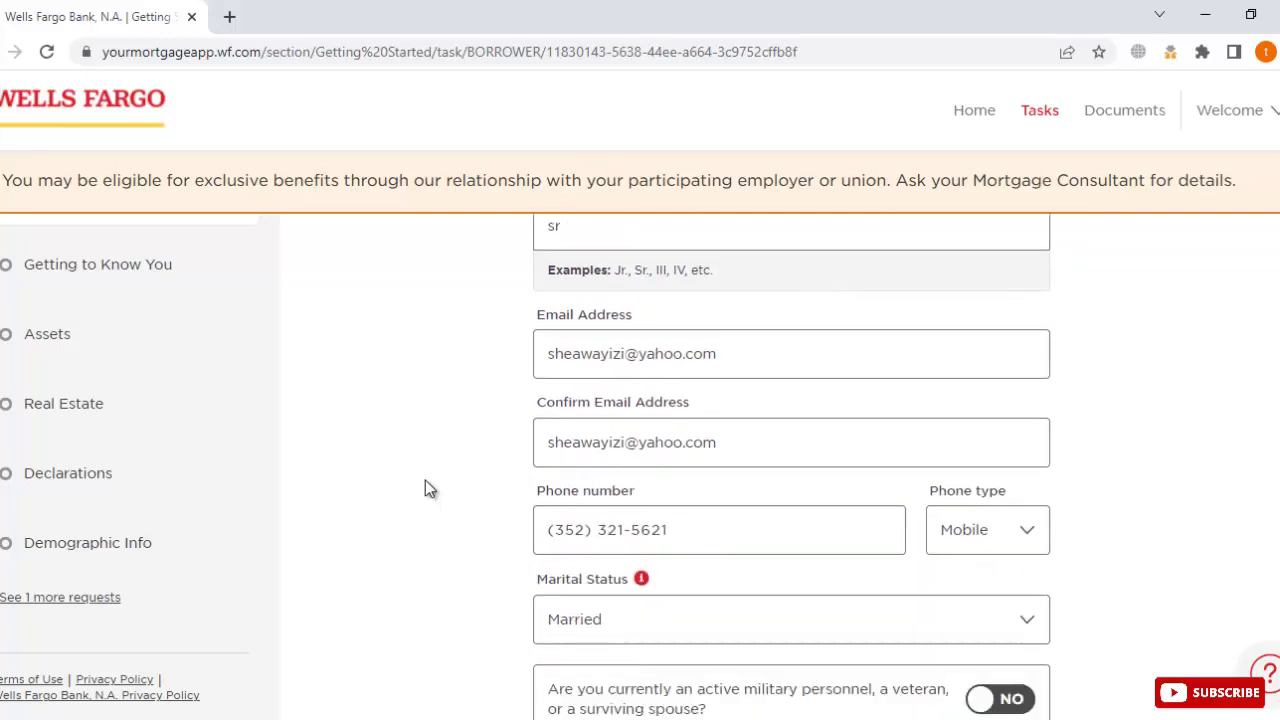
{"action": "scroll", "coordinate": [425, 488], "scroll_direction": "down", "scroll_amount": 4}
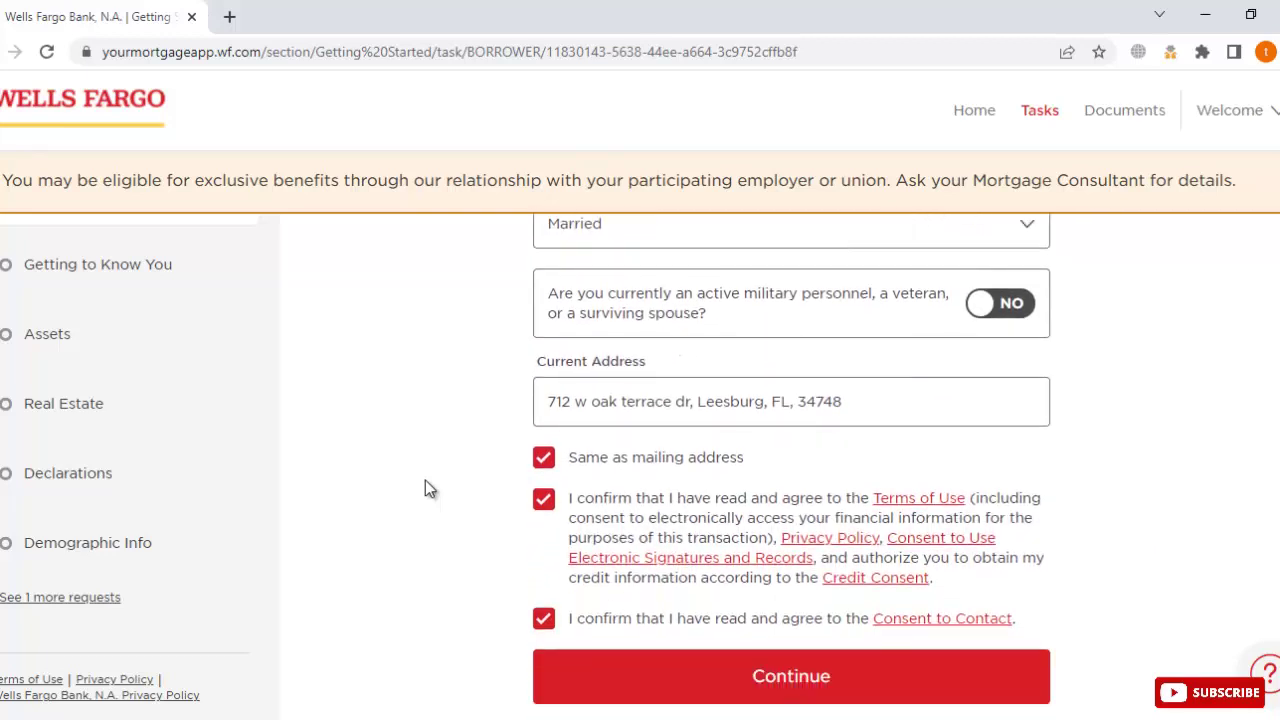
{"action": "scroll", "coordinate": [425, 488], "scroll_direction": "up", "scroll_amount": 4}
{"action": "scroll", "coordinate": [425, 488], "scroll_direction": "down", "scroll_amount": 4}
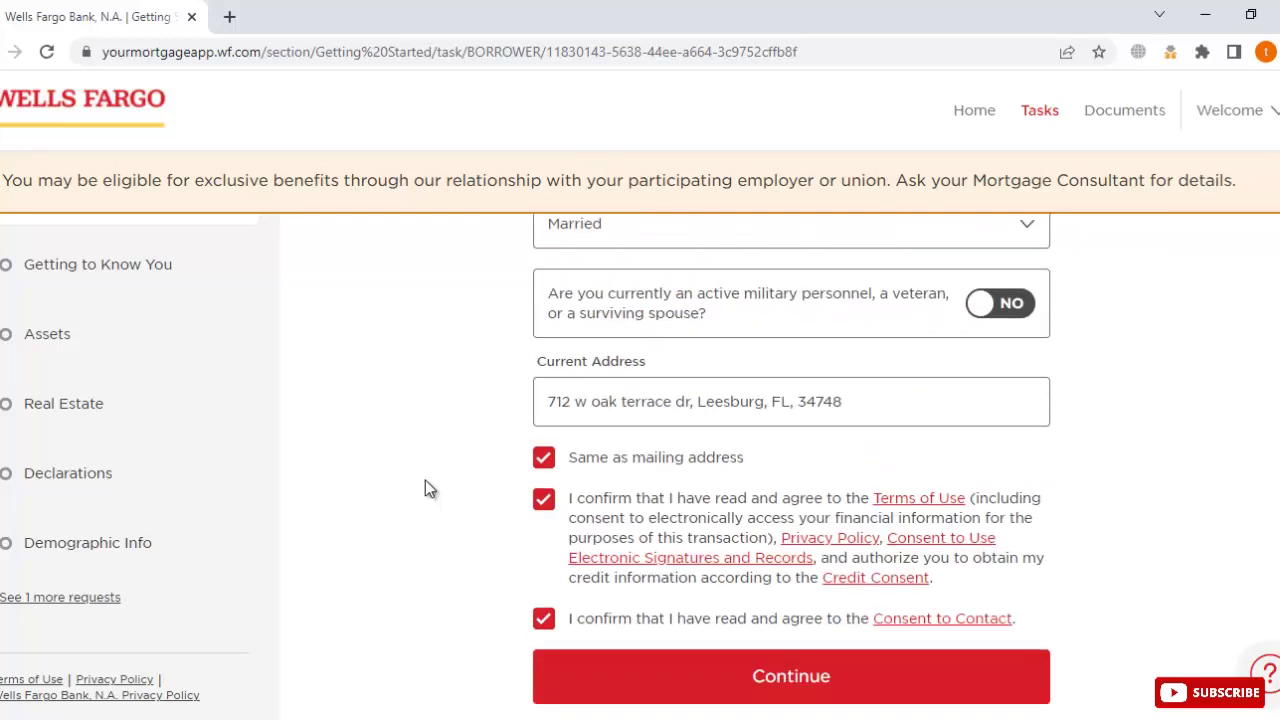
{"action": "left_click", "coordinate": [803, 685]}
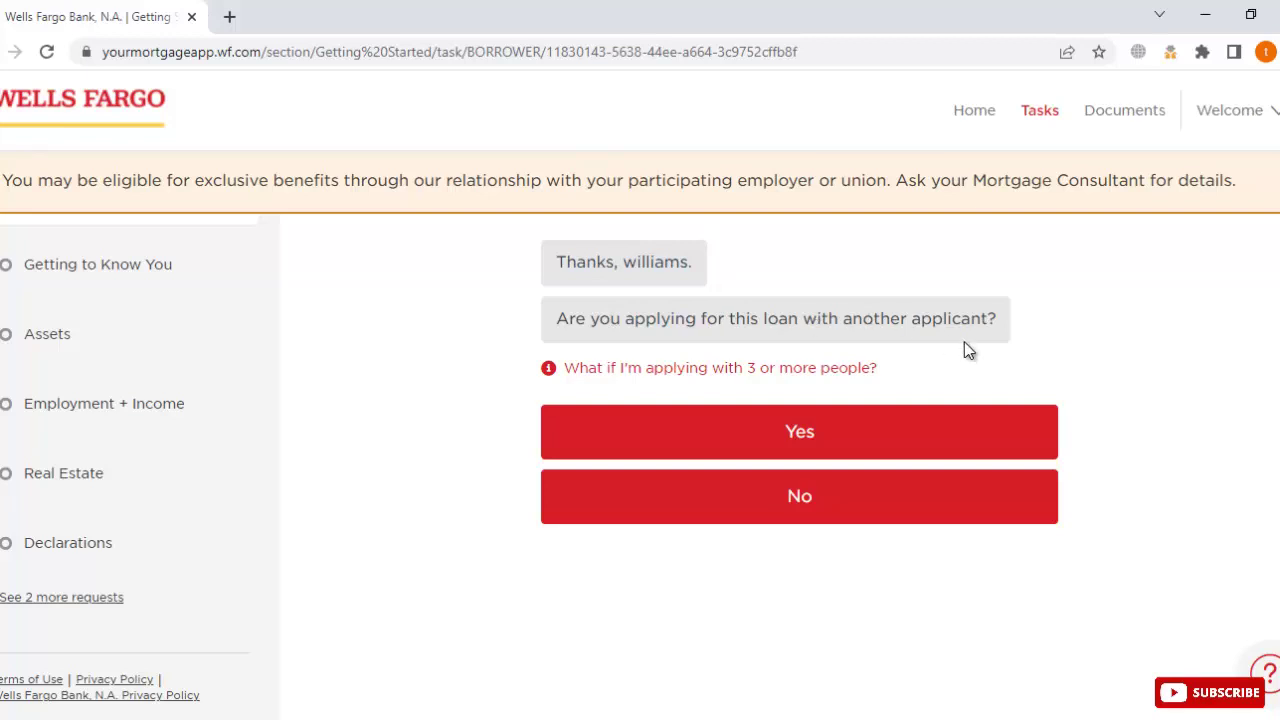
- Answer No to a co-applicant and confirm the Review and confirm summary
{"action": "left_click", "coordinate": [795, 515]}
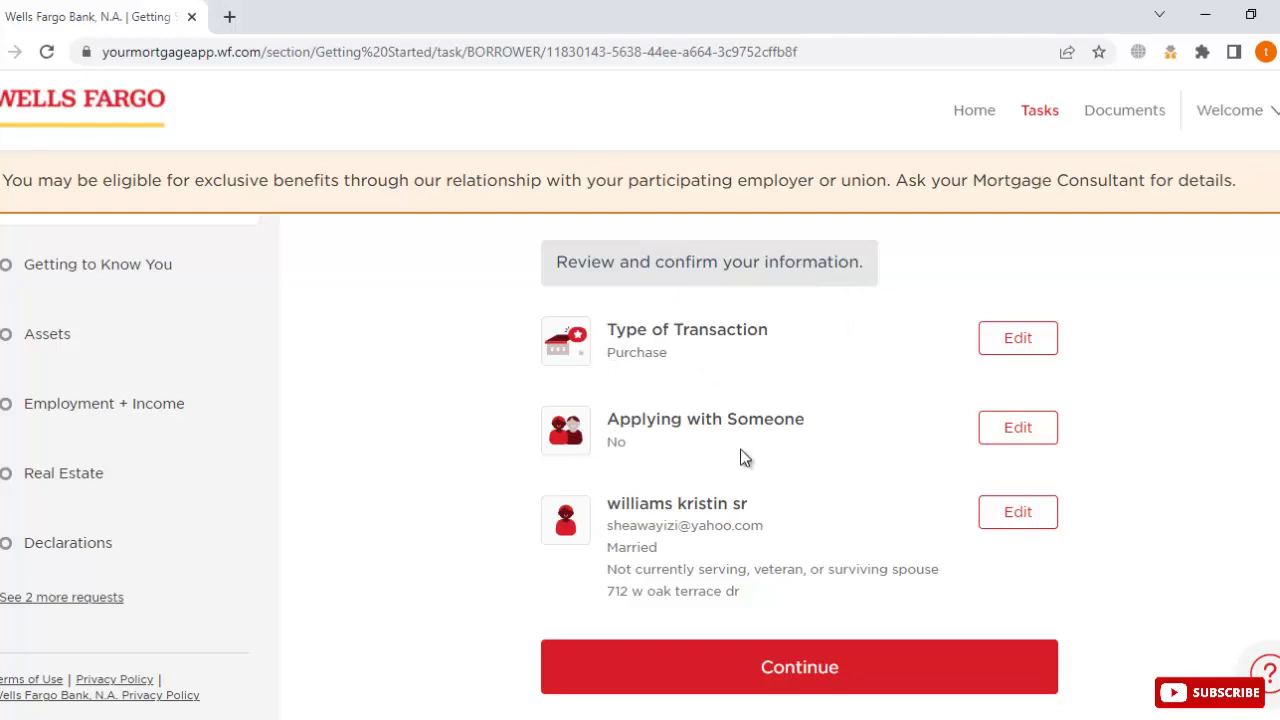
{"action": "left_click", "coordinate": [786, 672]}
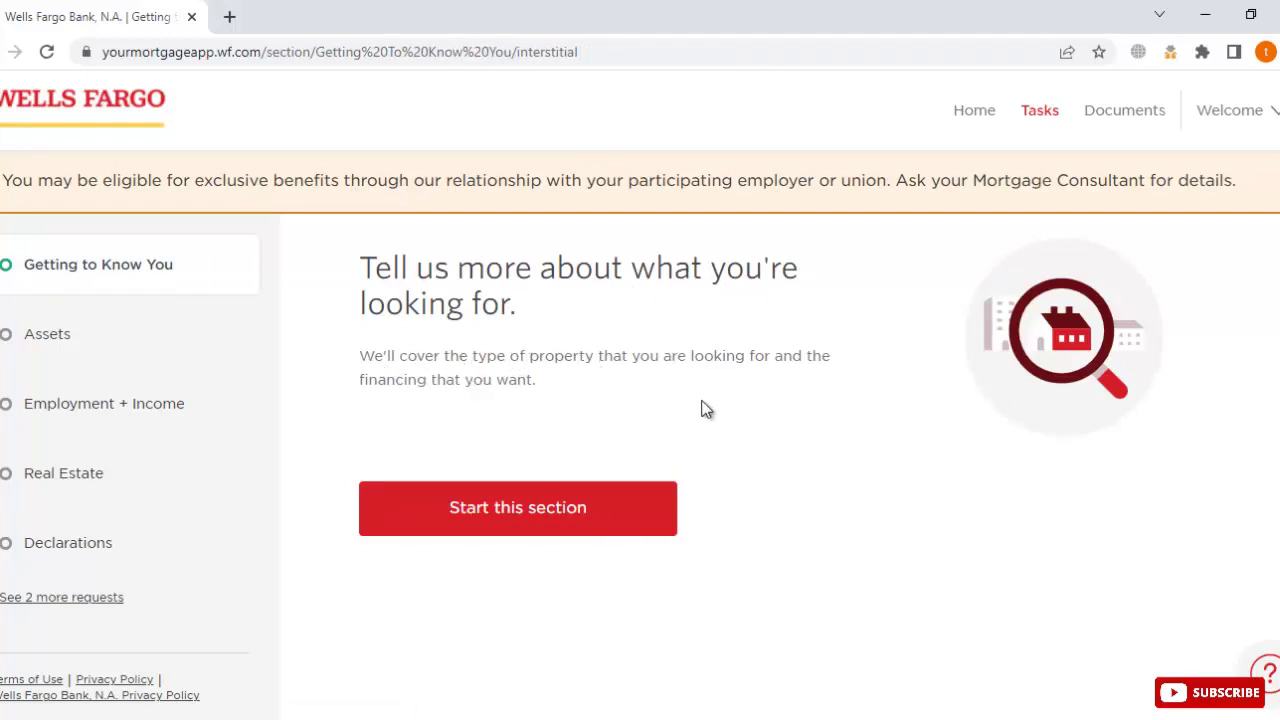
- Set the property type to Single Family and its use to Primary Residence
{"action": "left_click", "coordinate": [512, 514]}
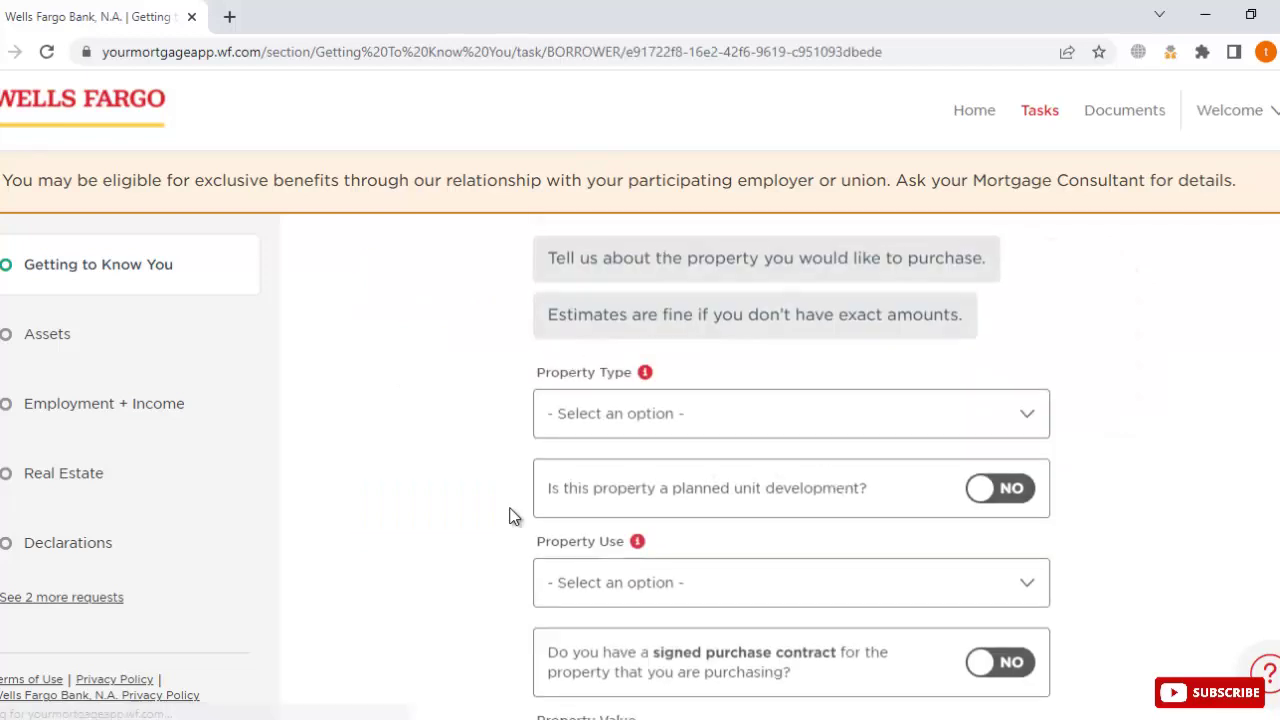
{"action": "left_click", "coordinate": [756, 427]}
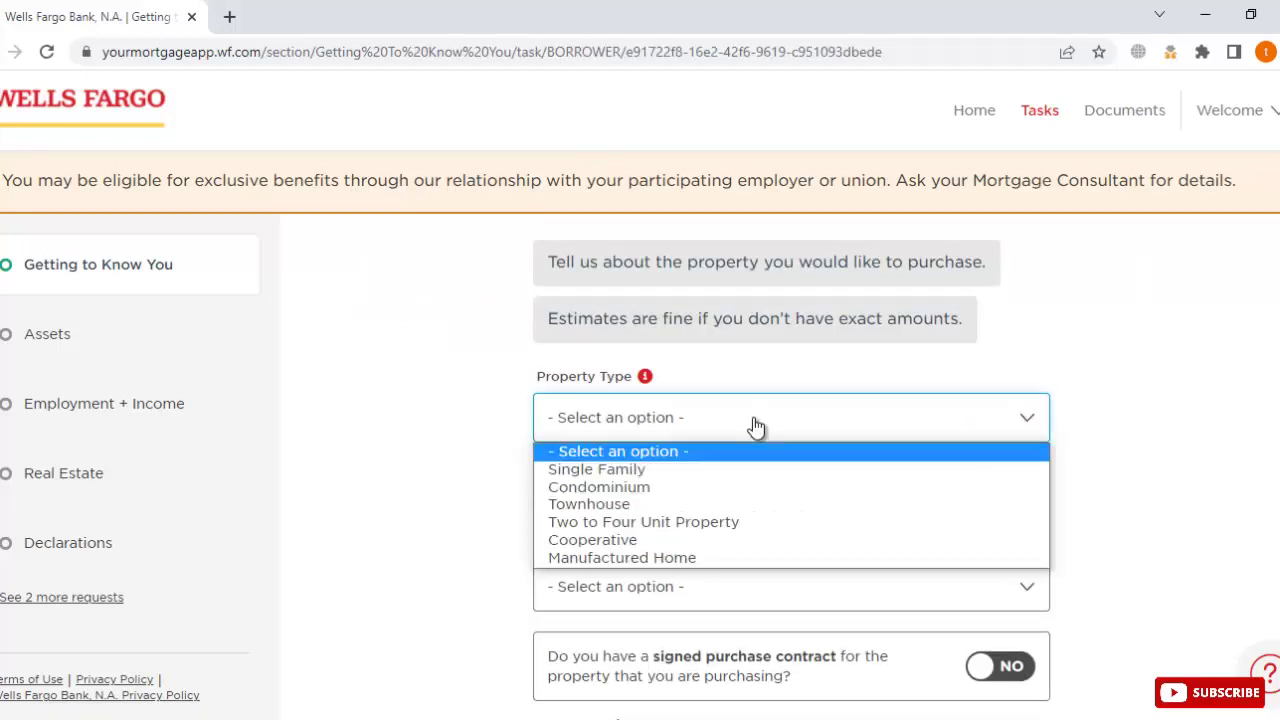
{"action": "left_click", "coordinate": [750, 466]}
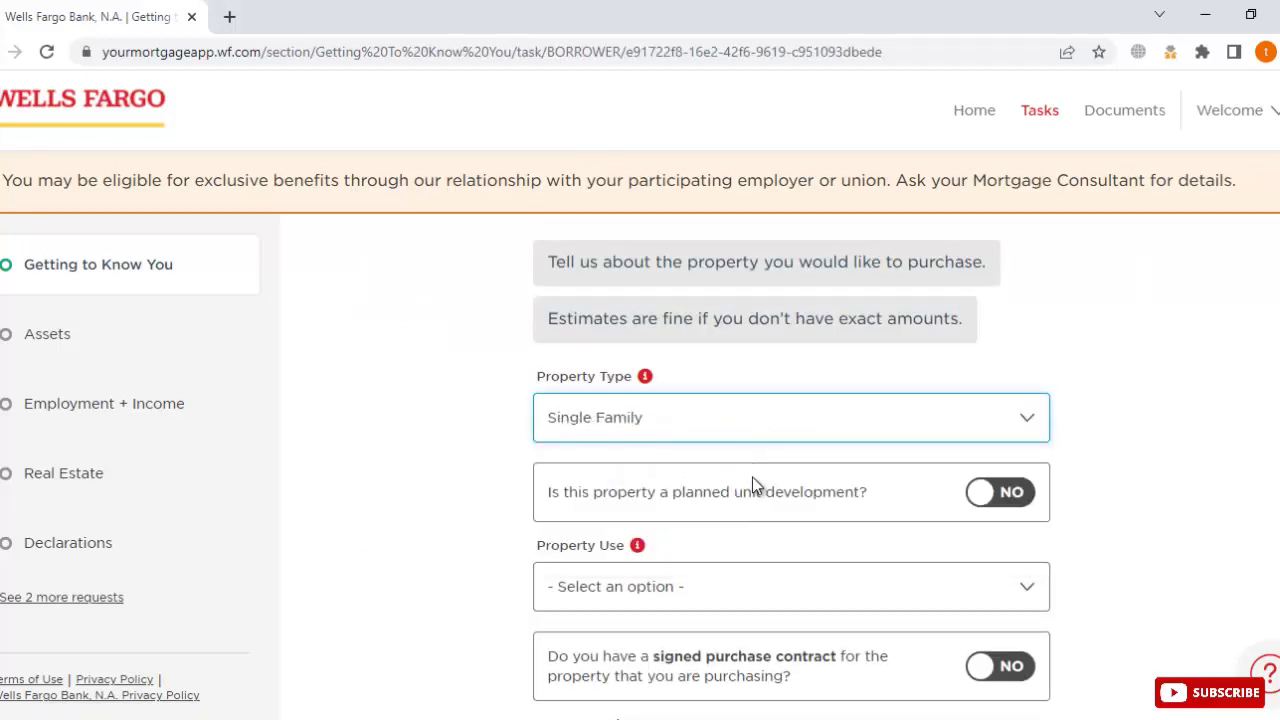
{"action": "scroll", "coordinate": [765, 505], "scroll_direction": "down", "scroll_amount": 1}
{"action": "scroll", "coordinate": [765, 505], "scroll_direction": "down", "scroll_amount": 2}
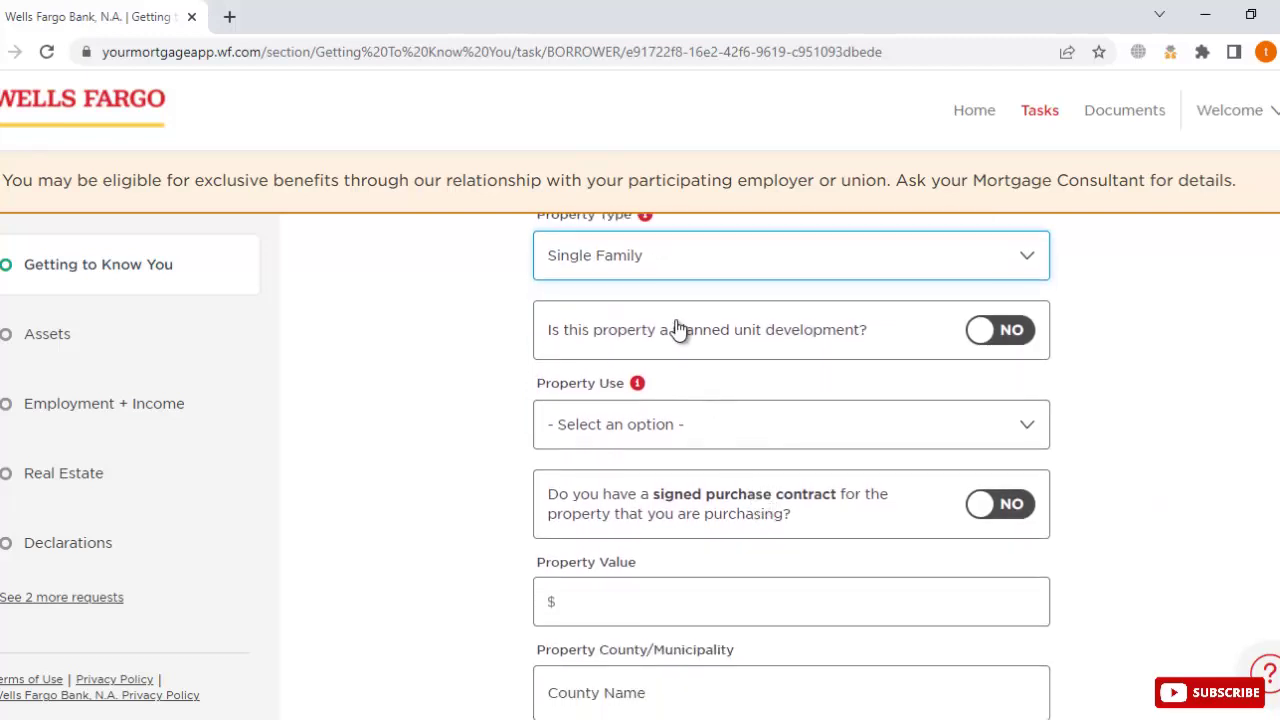
{"action": "left_click", "coordinate": [709, 436]}
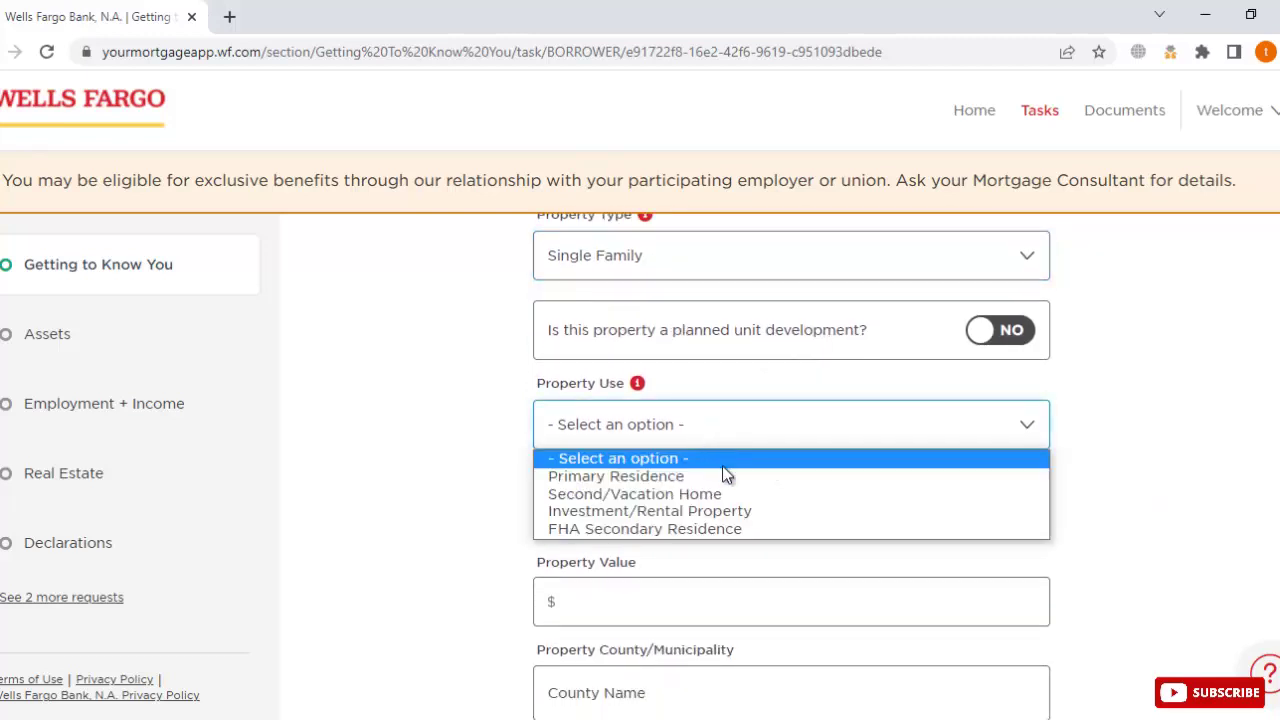
{"action": "left_click", "coordinate": [726, 478]}
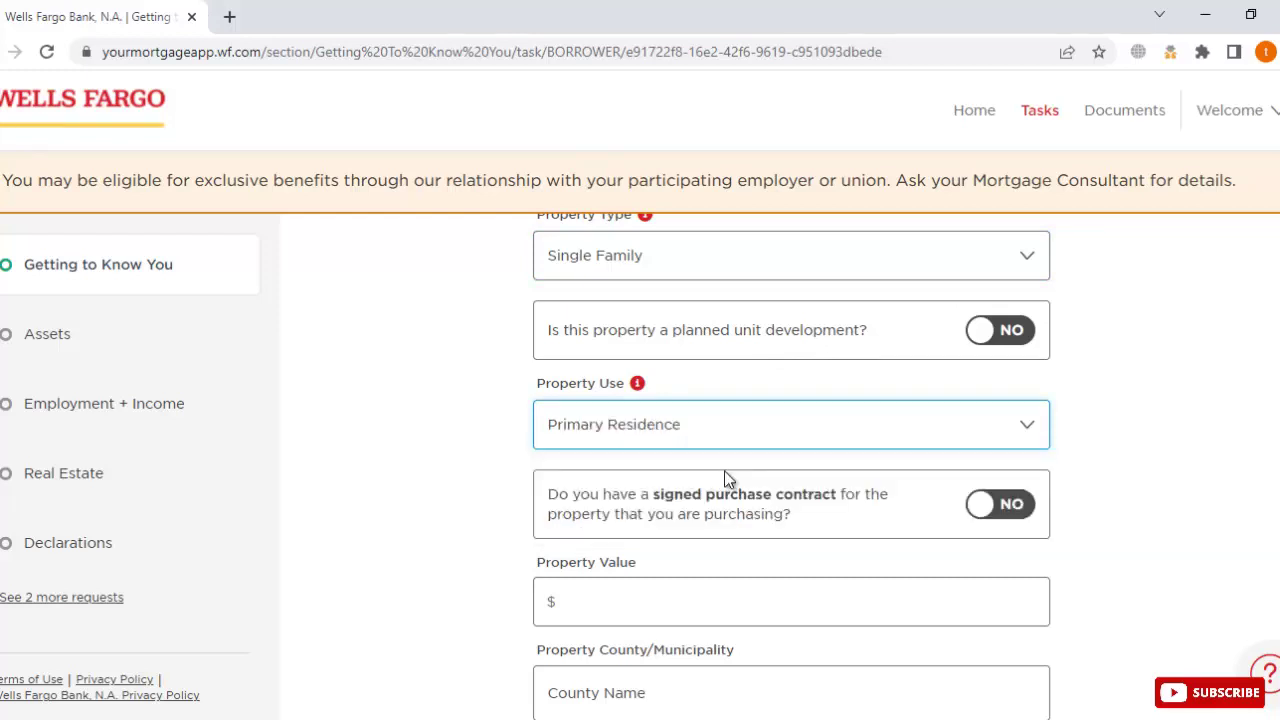
- Enter a 10,000 property value and Florida - Lee County, then submit the details
{"action": "scroll", "coordinate": [650, 480], "scroll_direction": "down", "scroll_amount": 1}
{"action": "left_click", "coordinate": [573, 486]}
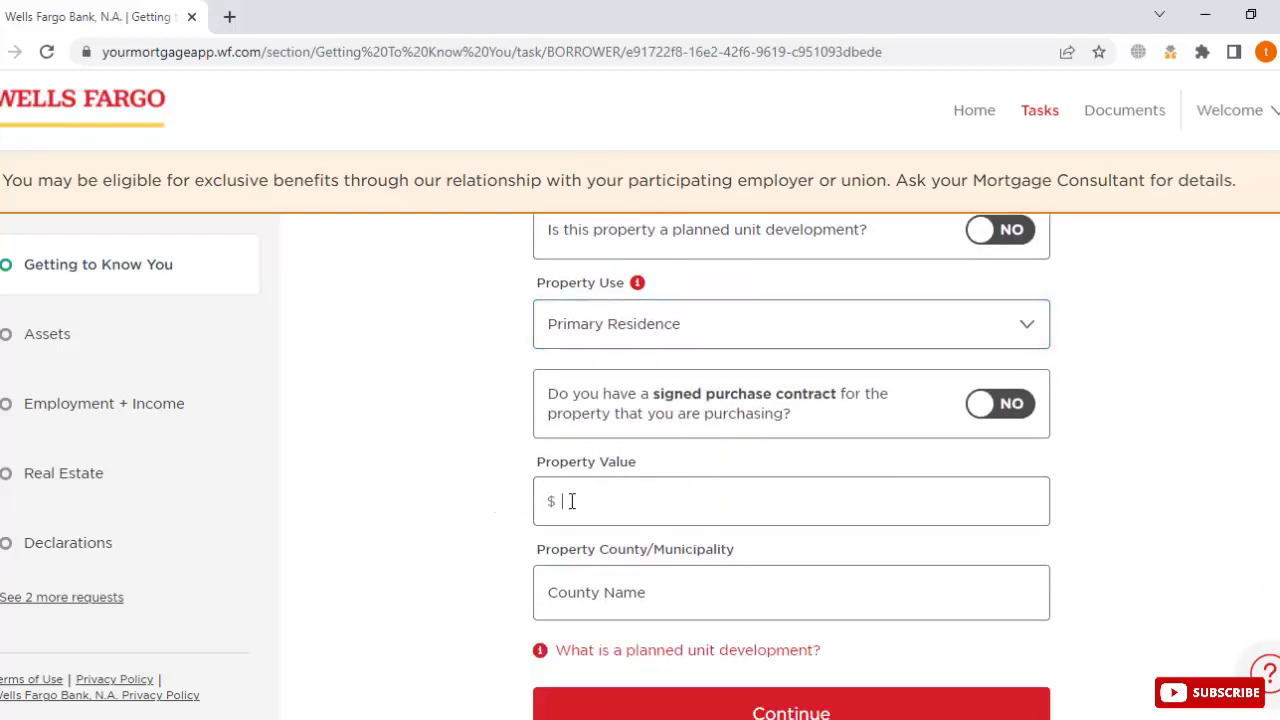
{"action": "type", "text": "1"}
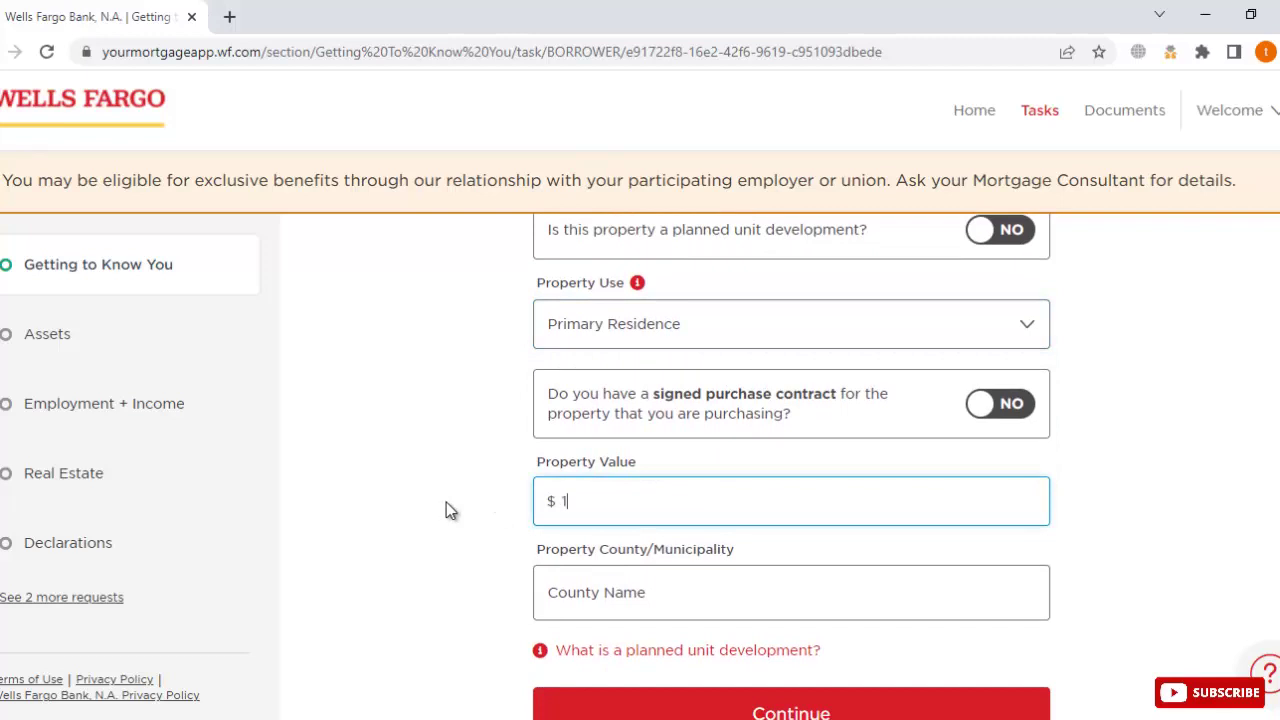
{"action": "type", "text": "0,000"}
{"action": "left_click", "coordinate": [634, 579]}
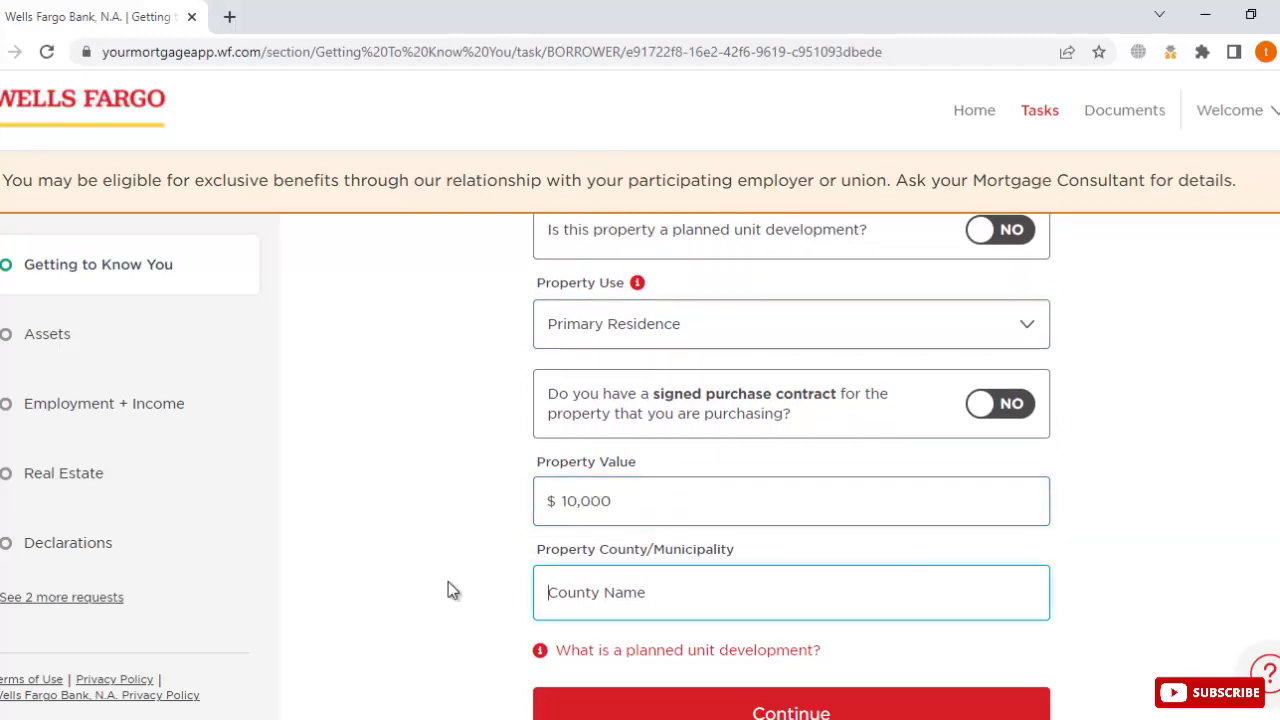
{"action": "scroll", "coordinate": [448, 581], "scroll_direction": "down", "scroll_amount": 1}
{"action": "type", "text": "lee"}
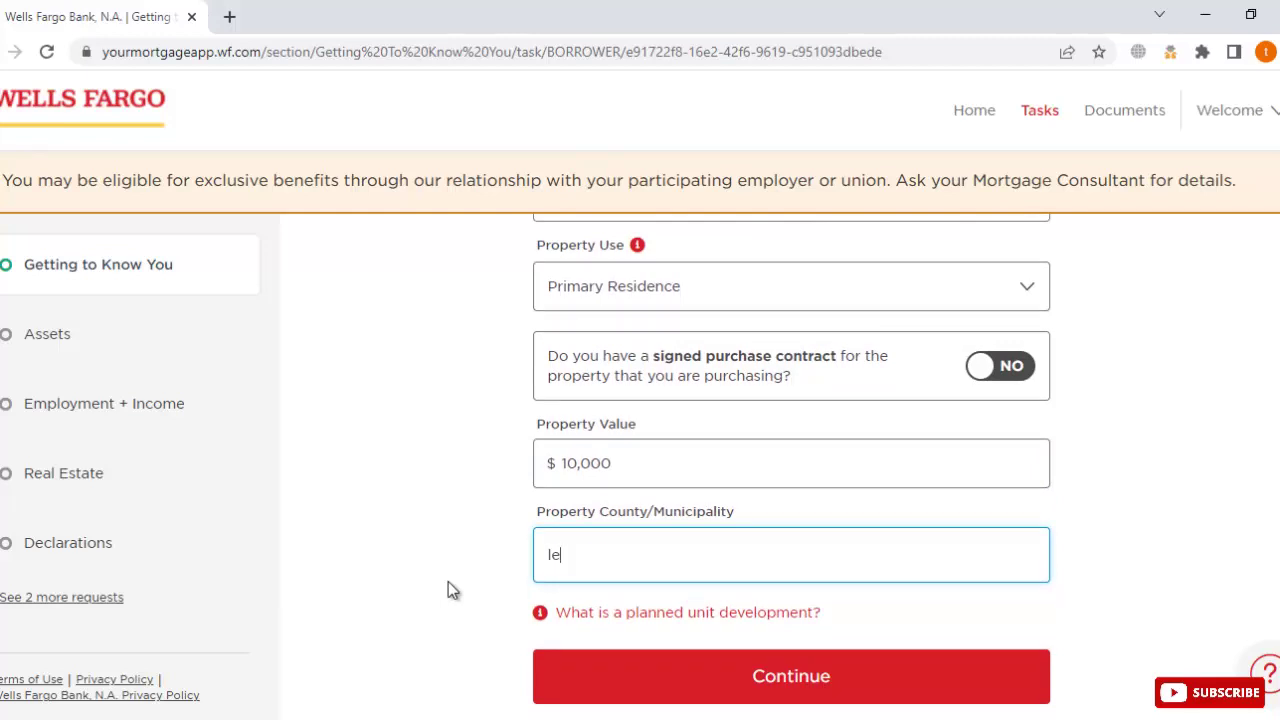
{"action": "left_click", "coordinate": [480, 588]}
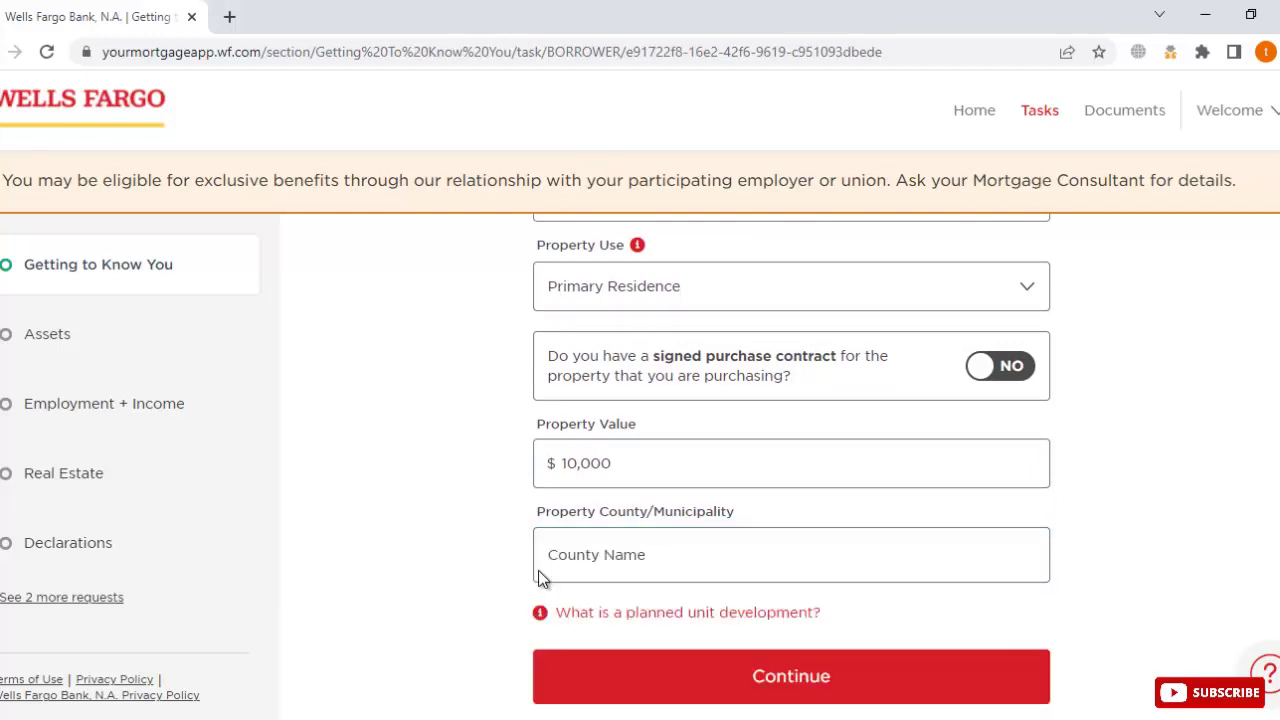
{"action": "left_click", "coordinate": [664, 573]}
{"action": "type", "text": "lee"}
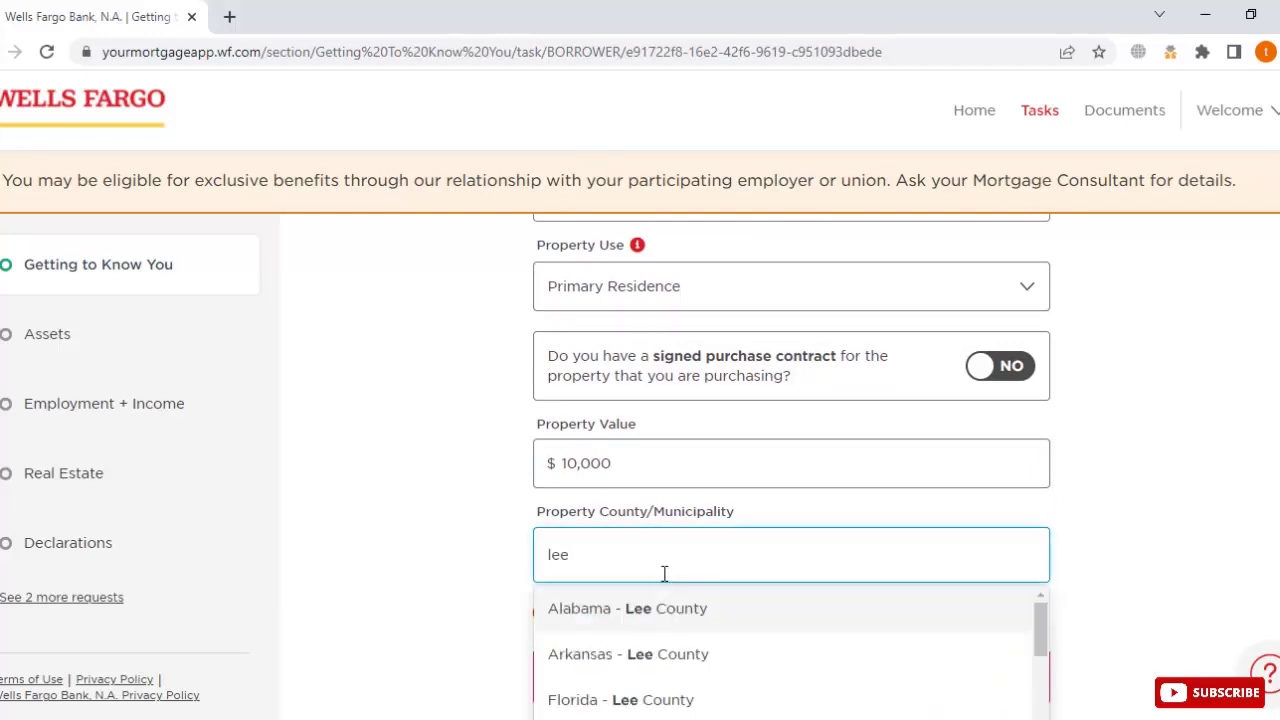
{"action": "left_click", "coordinate": [697, 698]}
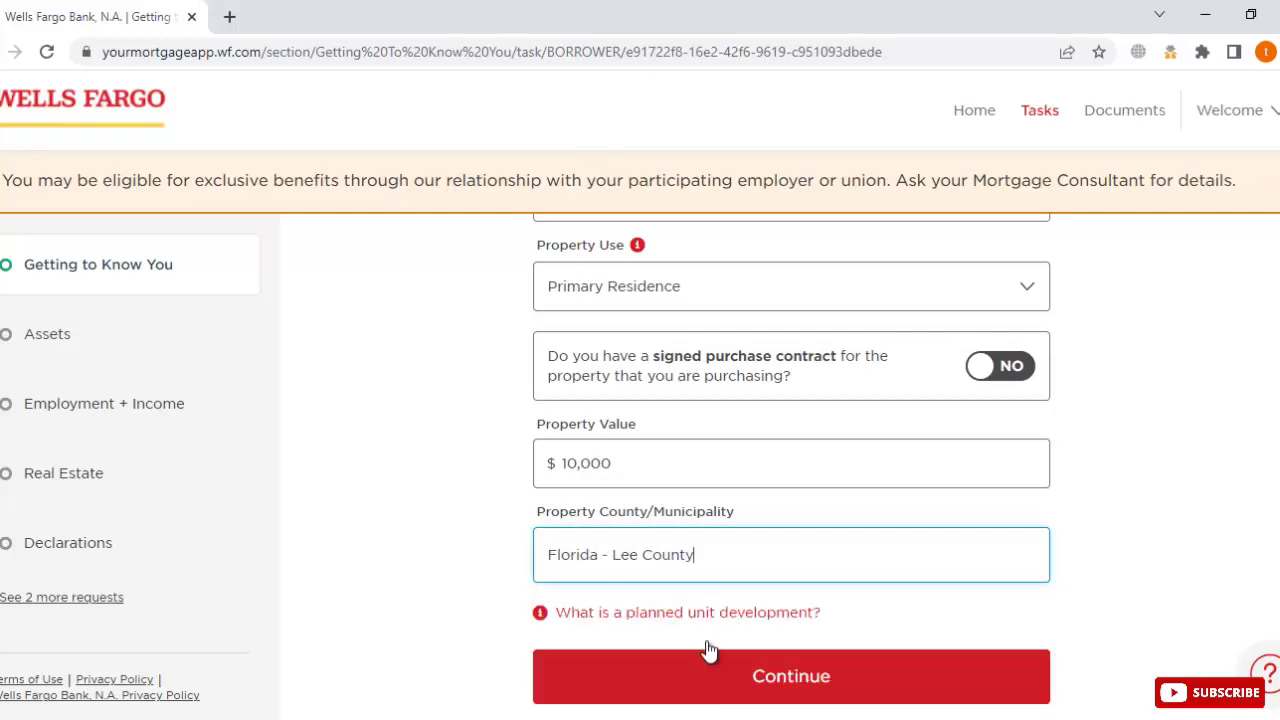
{"action": "left_click", "coordinate": [793, 690]}
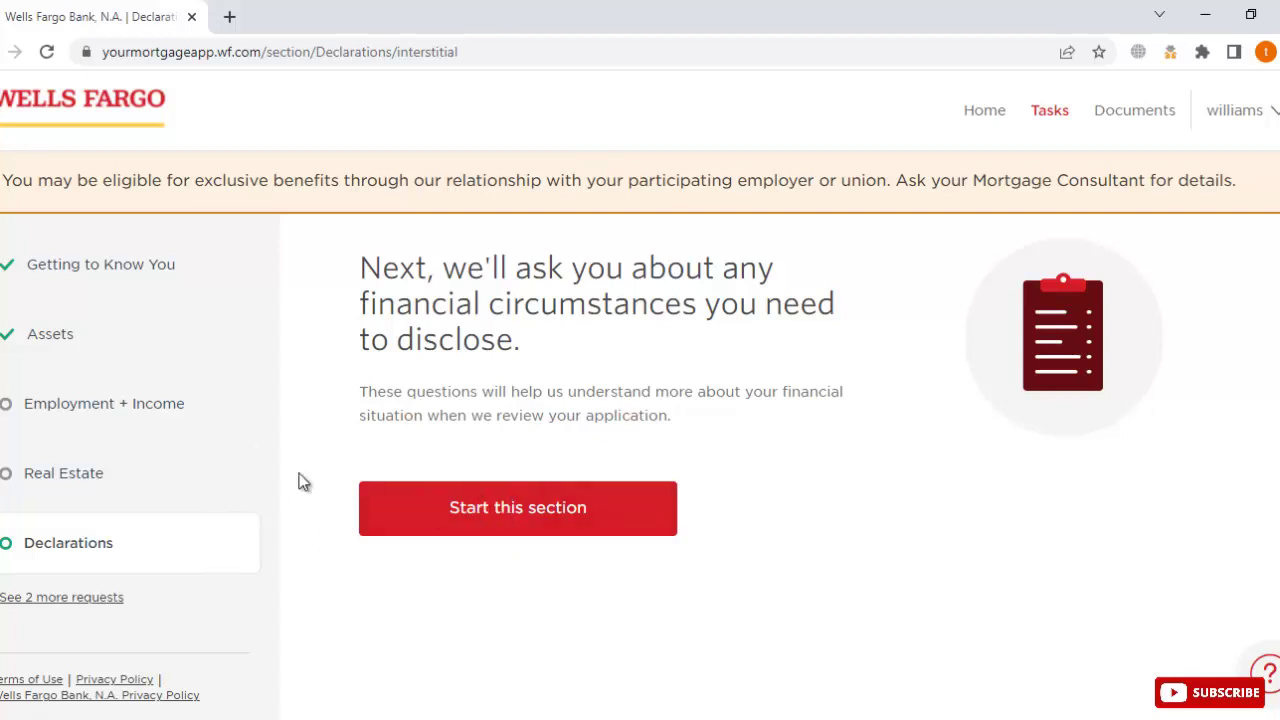
- Expand See 2 more requests in the sidebar and review the full task list
{"action": "mouse_move", "coordinate": [97, 287]}
{"action": "left_click", "coordinate": [105, 597]}
{"action": "scroll", "coordinate": [157, 546], "scroll_direction": "down", "scroll_amount": 2}
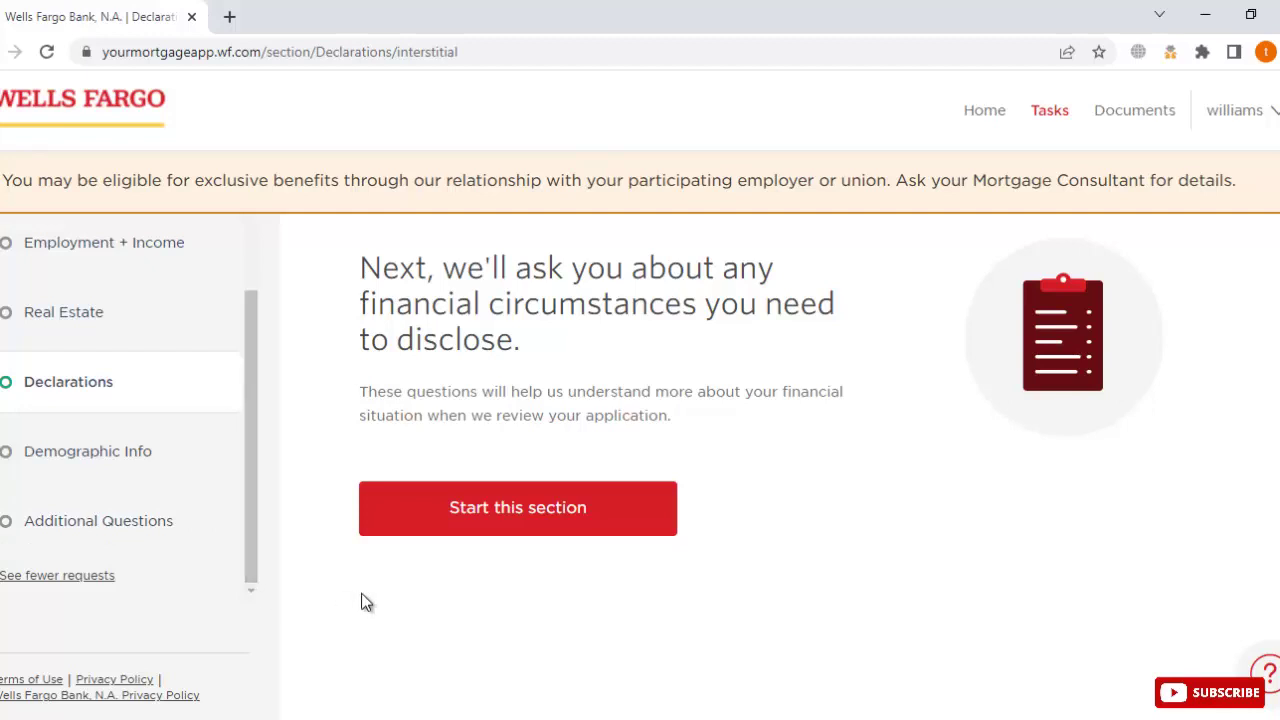
{"action": "scroll", "coordinate": [126, 474], "scroll_direction": "up", "scroll_amount": 2}
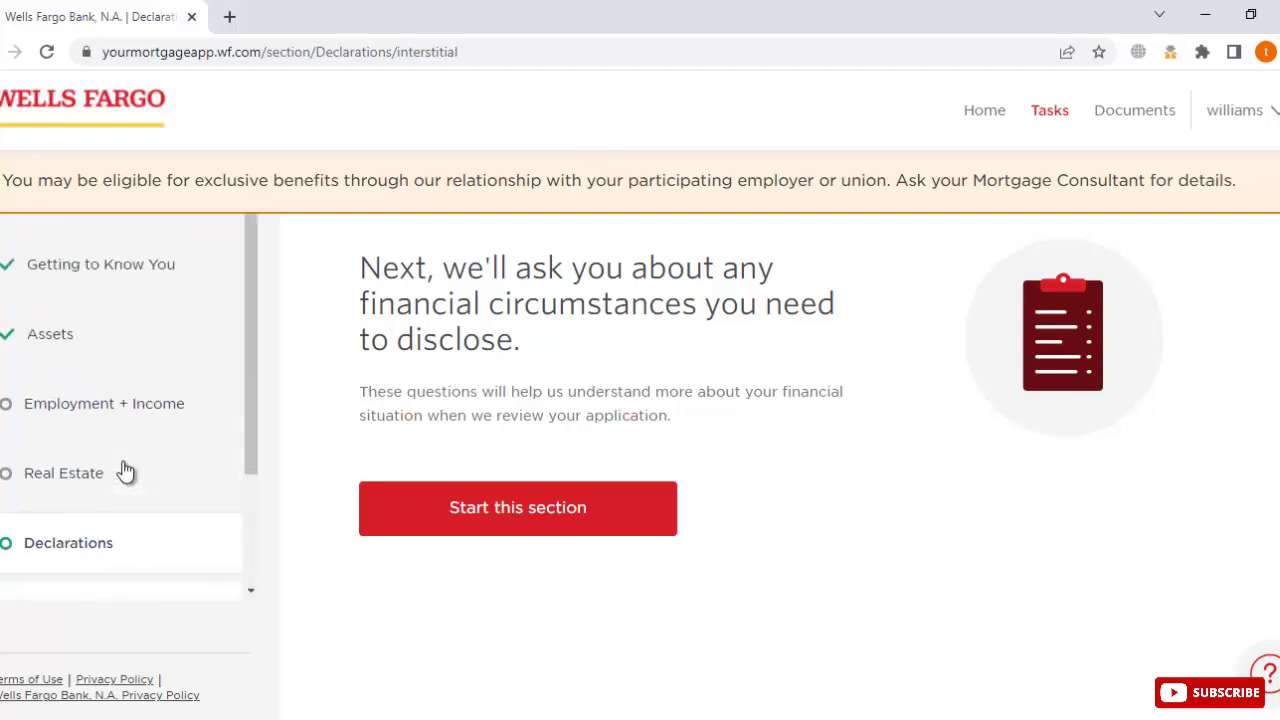